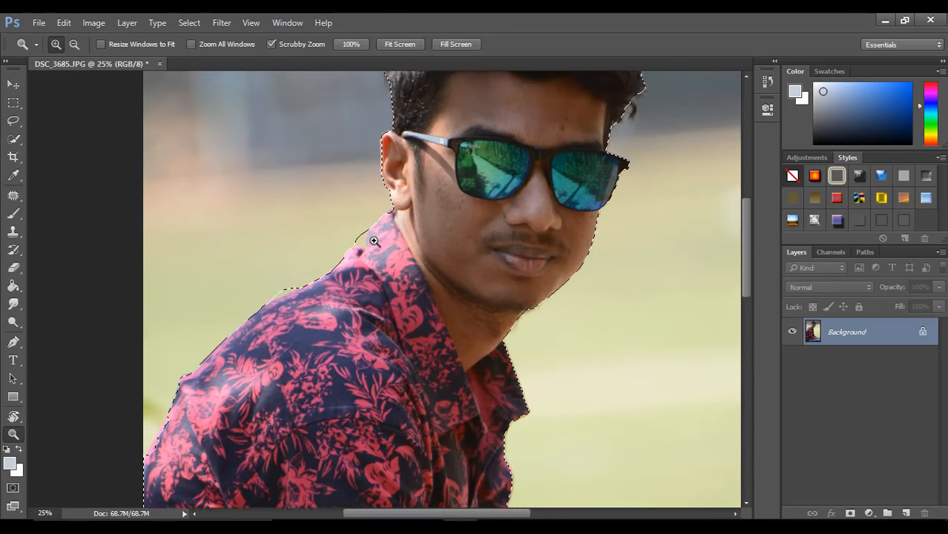
- Subtract the excess background along the shoulder from the portrait selection with the Quick Selection tool
drag(218, 229, 256, 227)
click(16, 141)
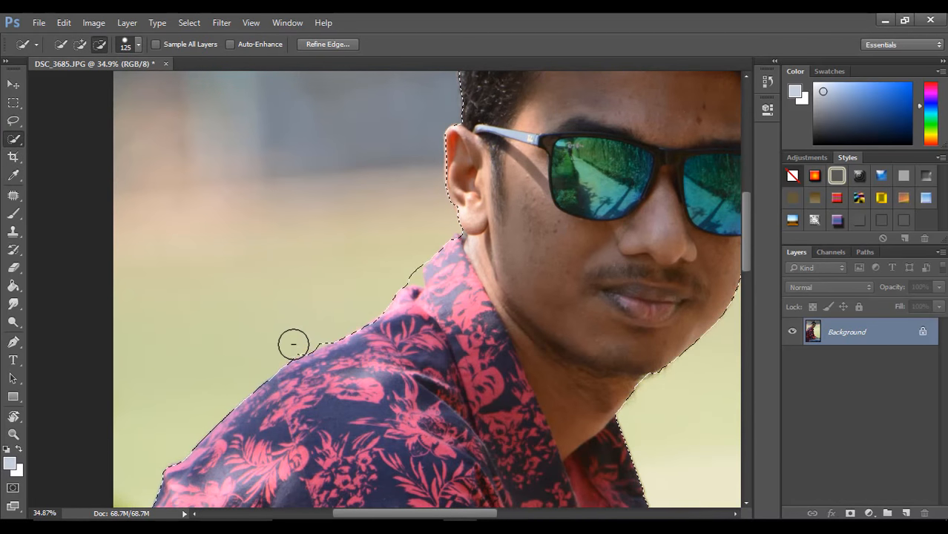
drag(443, 511, 475, 511)
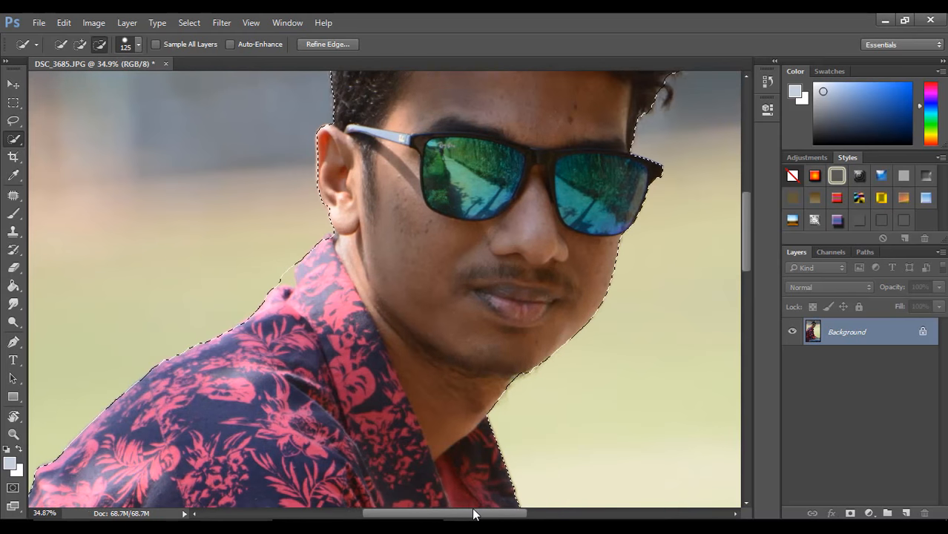
- Add the hair curls on top of the head to the selection and subtract the background caught above them
scroll(536, 349, up, 4)
scroll(384, 233, up, 2)
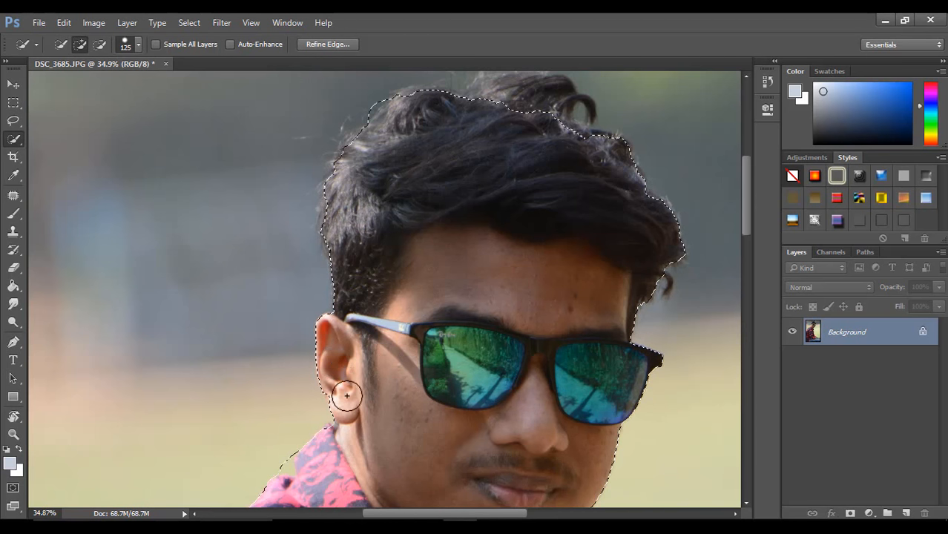
scroll(378, 393, up, 2)
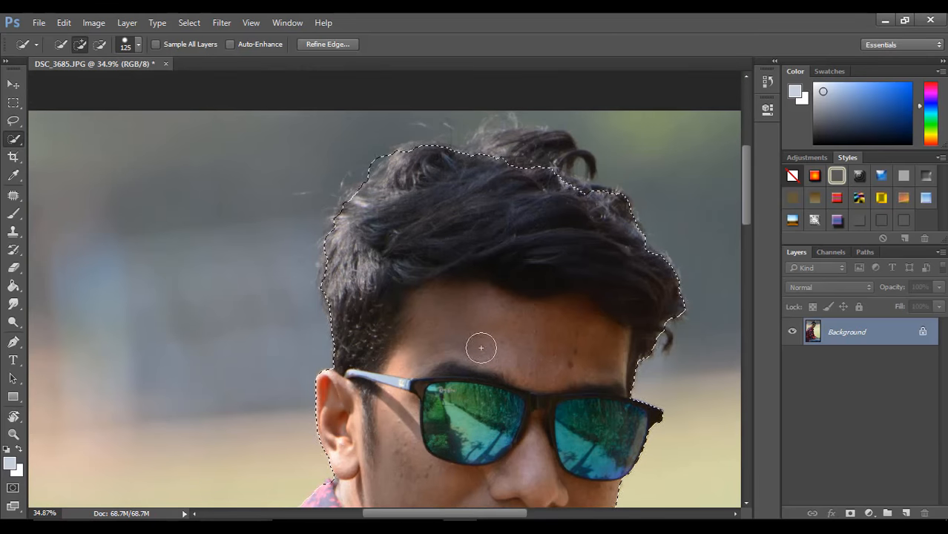
mouse_move(508, 148)
mouse_down()
mouse_move(489, 147)
mouse_move(509, 148)
mouse_up()
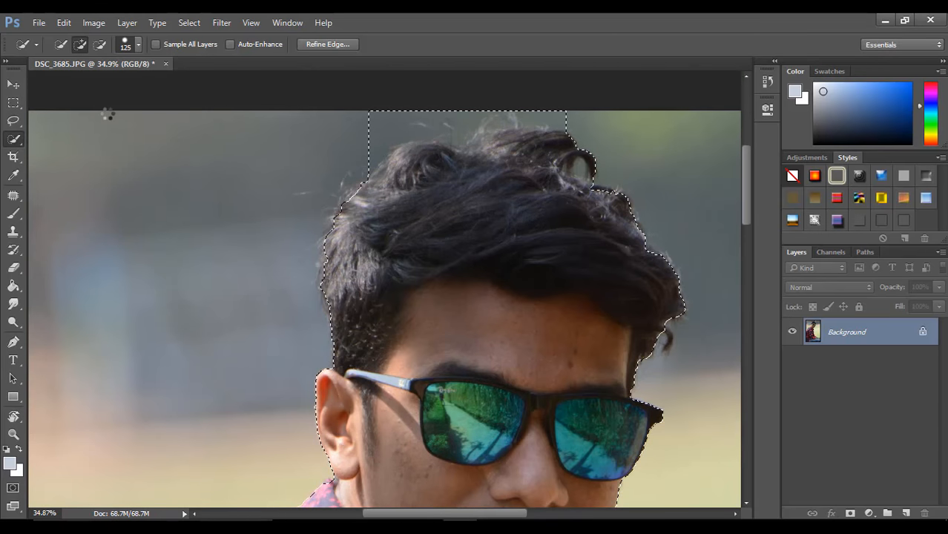
click(99, 44)
mouse_move(357, 155)
mouse_down()
mouse_move(406, 119)
mouse_move(514, 100)
mouse_move(578, 106)
mouse_up()
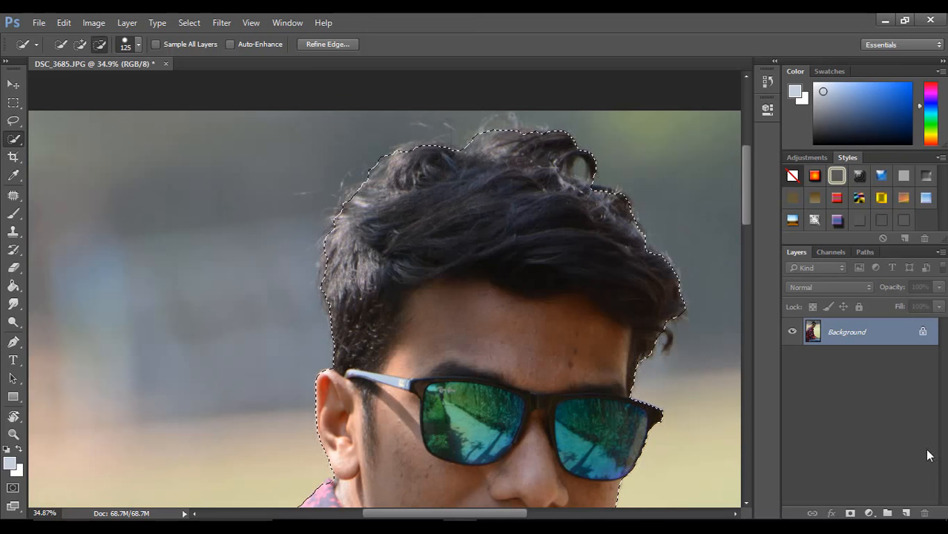
- Hide the photo's background with a layer mask made from the selection
click(850, 512)
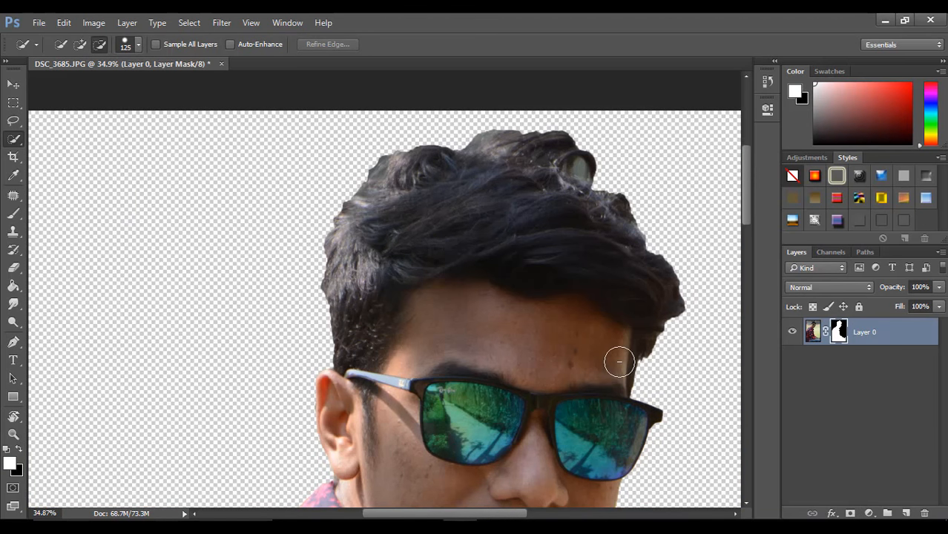
key(ctrl+0)
right_click(846, 331)
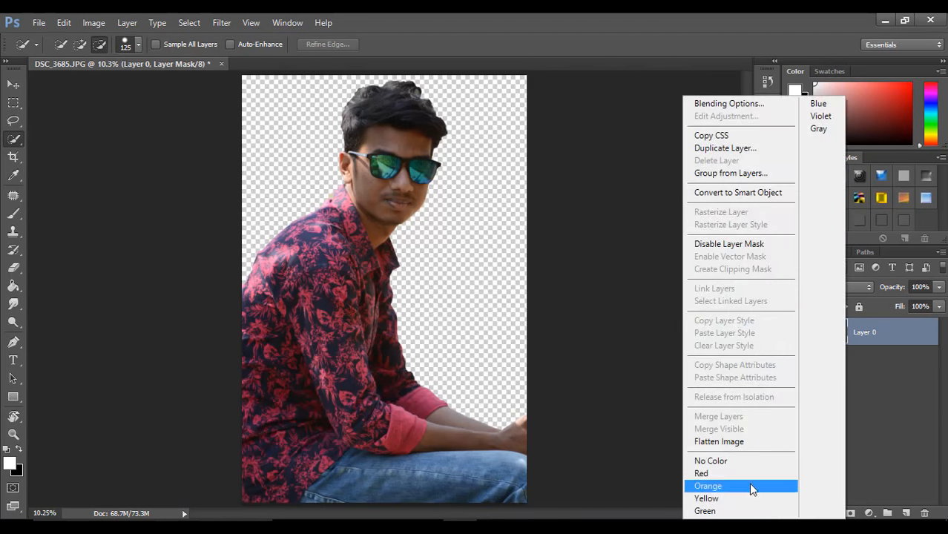
click(880, 354)
- Start Refine Mask on the portrait's layer mask and brush the hair's outer edge with the Refine Radius tool at size 72
right_click(838, 333)
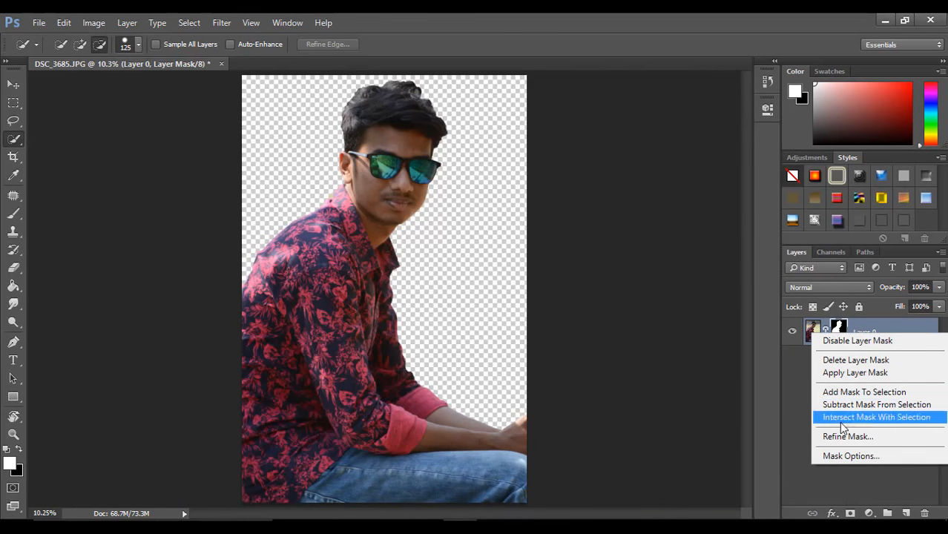
click(840, 434)
click(446, 97)
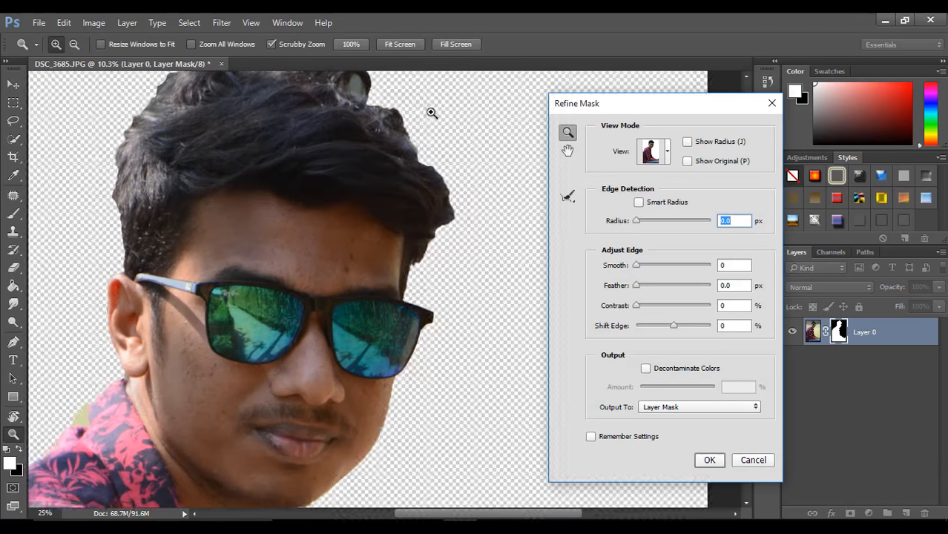
click(568, 151)
drag(404, 147, 436, 239)
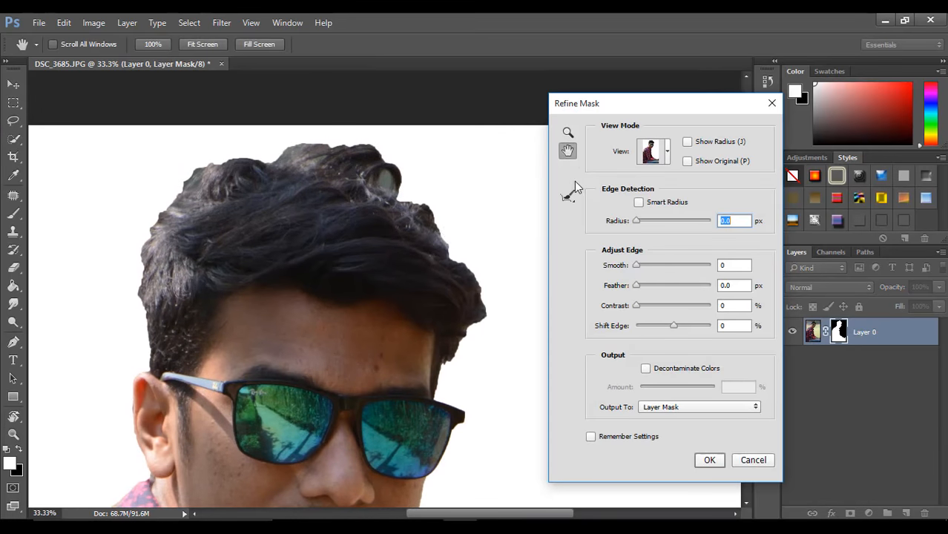
click(567, 195)
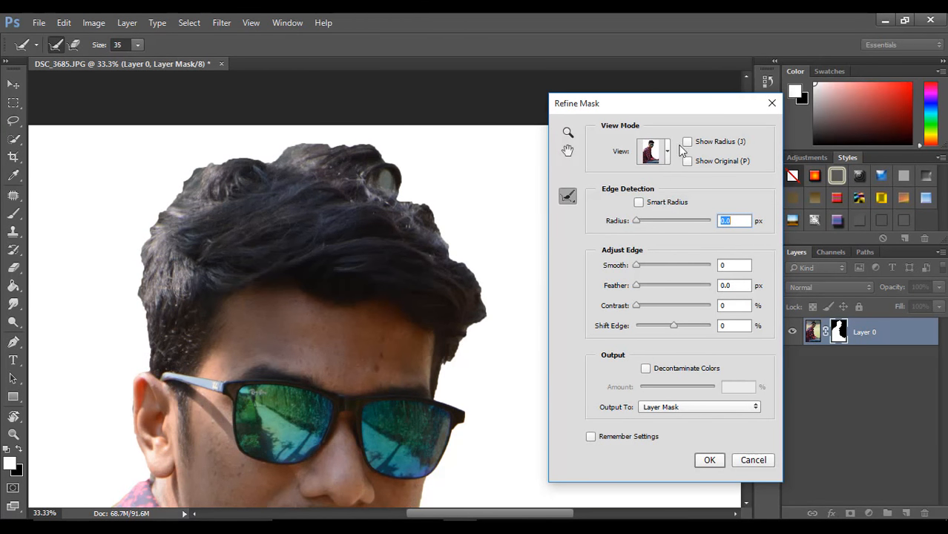
click(137, 47)
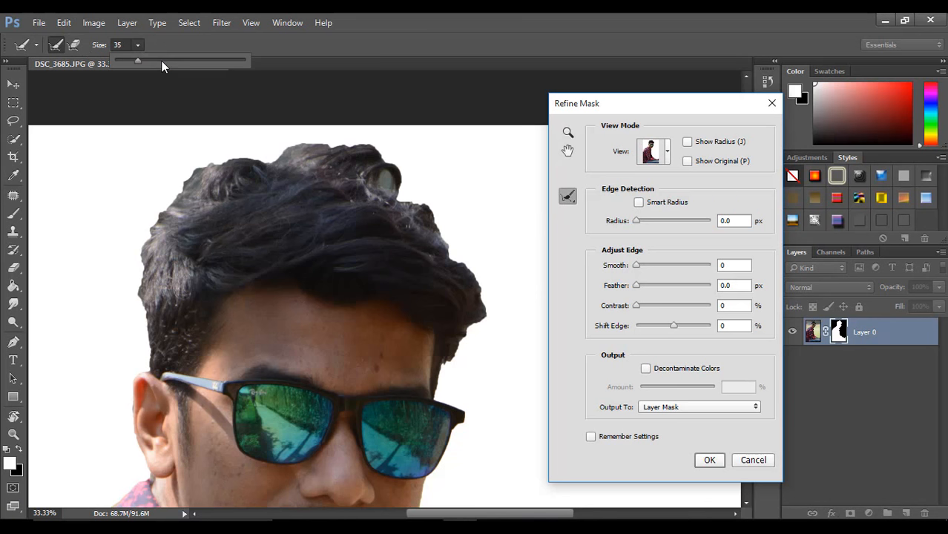
click(161, 63)
mouse_move(151, 360)
mouse_down()
mouse_move(144, 236)
mouse_move(165, 201)
mouse_move(195, 182)
mouse_move(171, 180)
mouse_move(214, 162)
mouse_move(282, 160)
mouse_move(216, 156)
mouse_move(229, 178)
mouse_move(291, 153)
mouse_move(283, 142)
mouse_move(358, 151)
mouse_up()
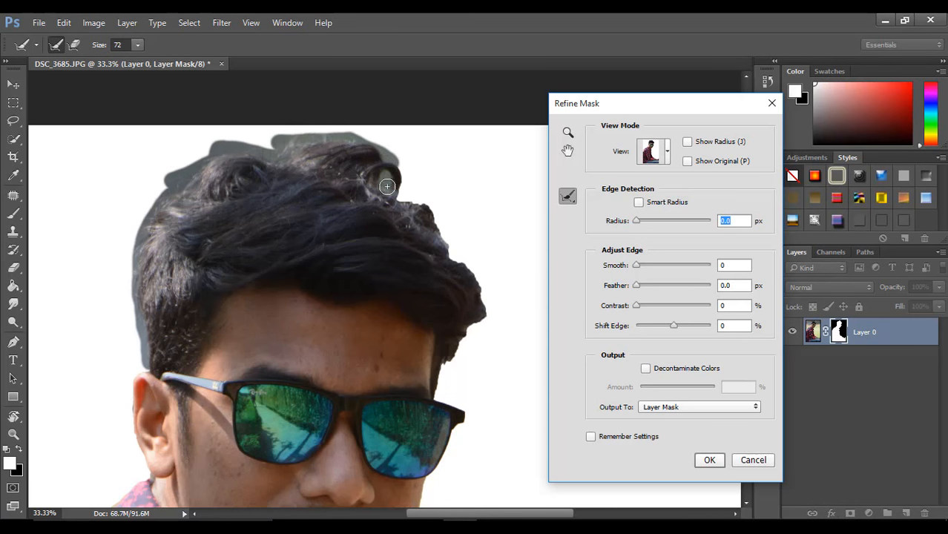
mouse_move(387, 186)
mouse_down()
mouse_move(413, 198)
mouse_move(484, 276)
mouse_move(481, 334)
mouse_move(445, 374)
mouse_move(478, 338)
mouse_move(474, 302)
mouse_move(422, 278)
mouse_up()
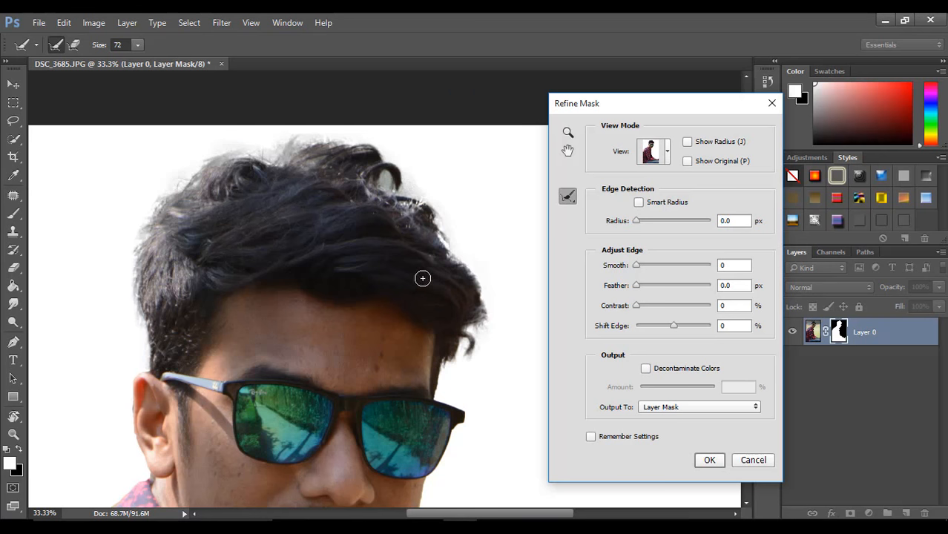
- Set the mask's Smooth value to 13 and apply the refinement
click(636, 265)
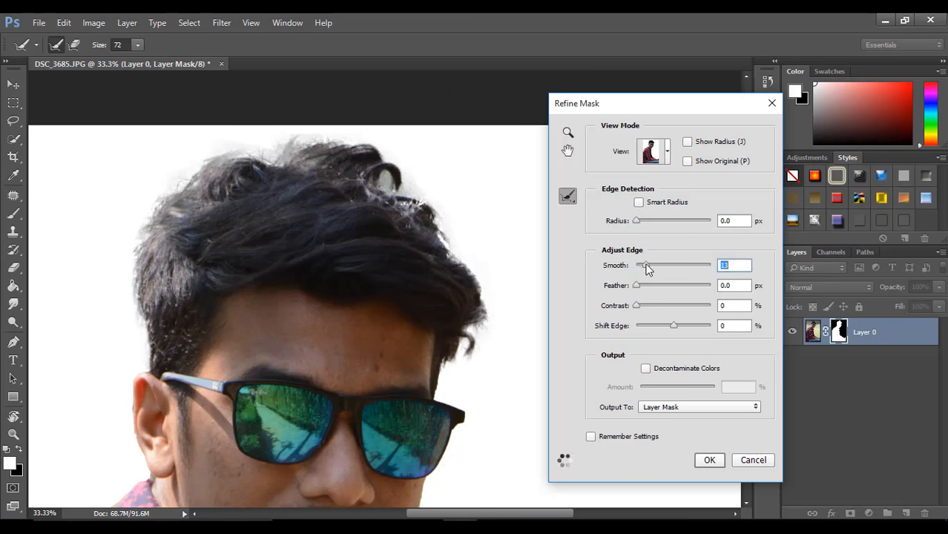
click(709, 460)
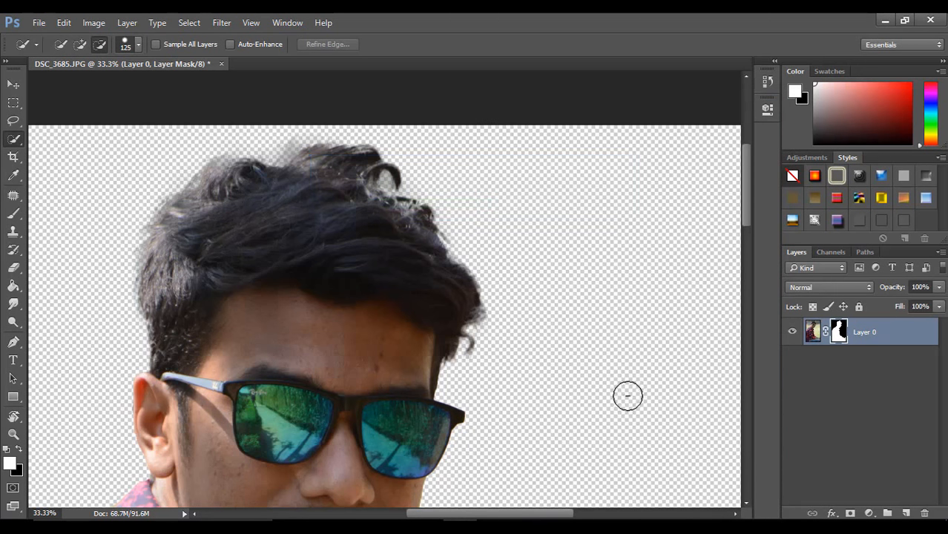
click(13, 434)
right_click(304, 323)
click(328, 329)
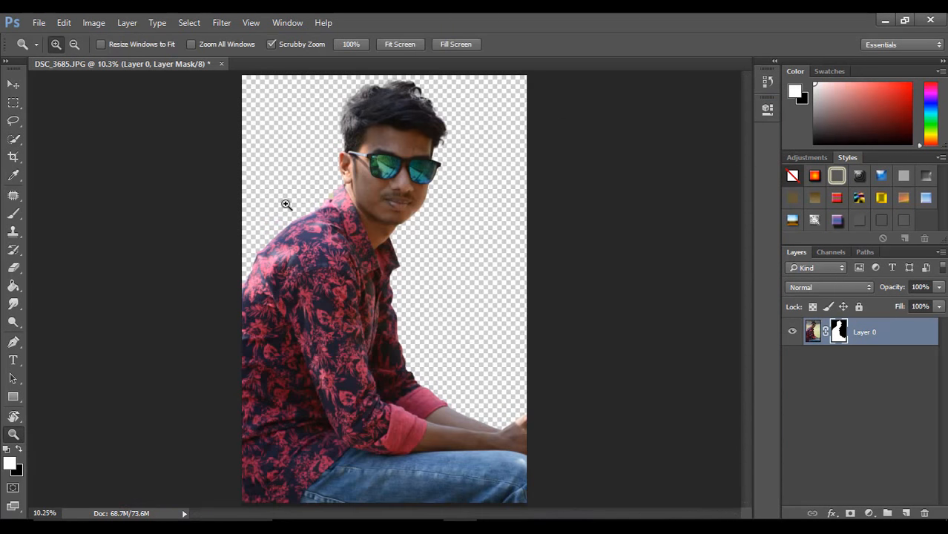
- Open the blurred garden image 83e134ad88cc7a630f252b02bcb61478.jpg from the new stock images folder
click(41, 22)
click(37, 49)
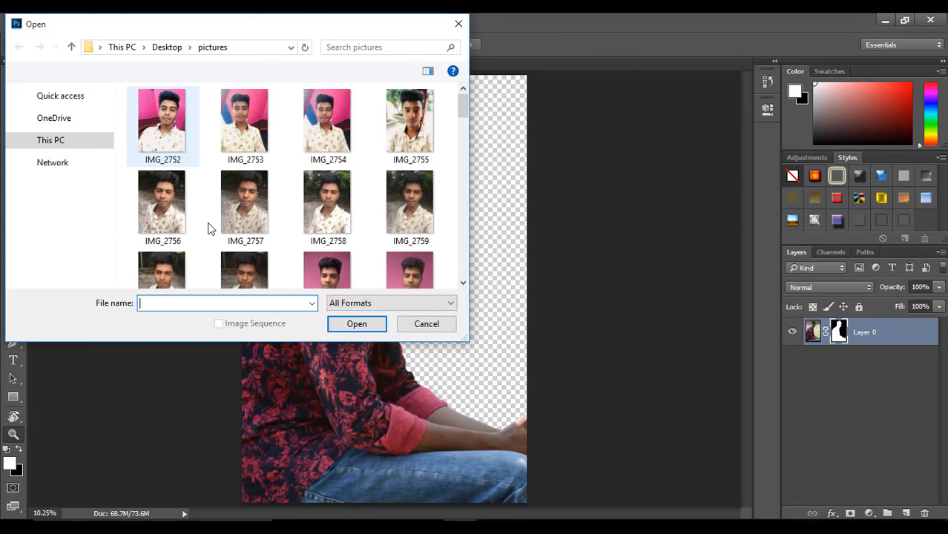
scroll(178, 183, down, 1)
click(68, 213)
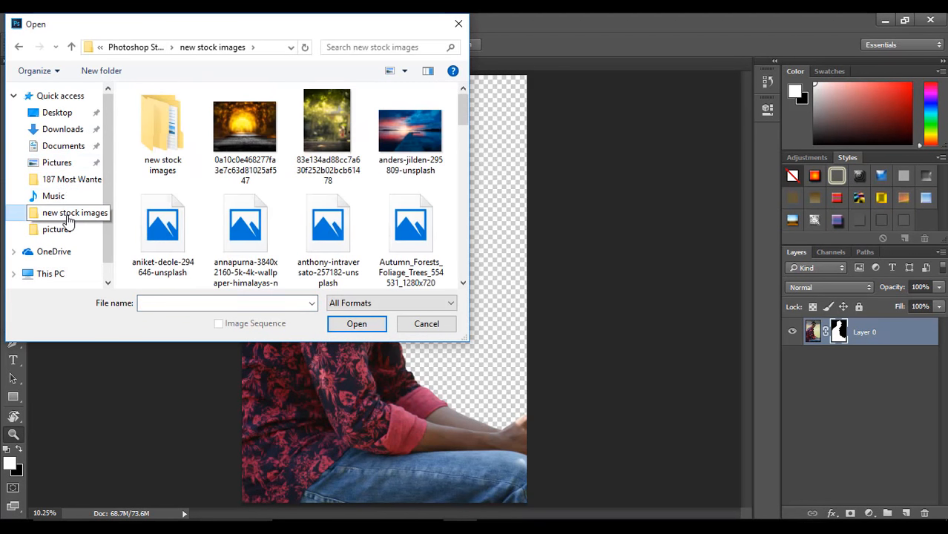
double_click(334, 128)
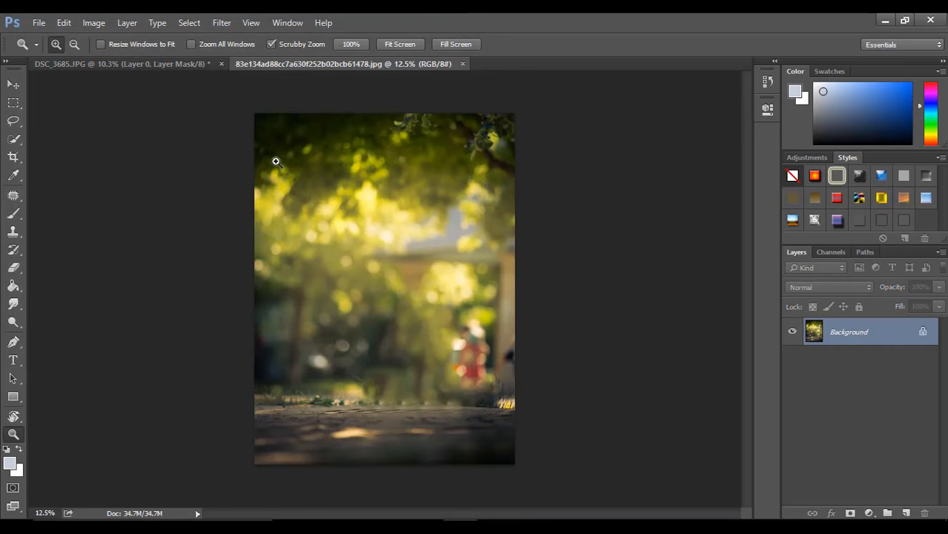
- Unlock the garden image's layer and bring it into the DSC_3685.JPG document beneath the masked portrait, aligned to the canvas's upper-left corner
click(922, 332)
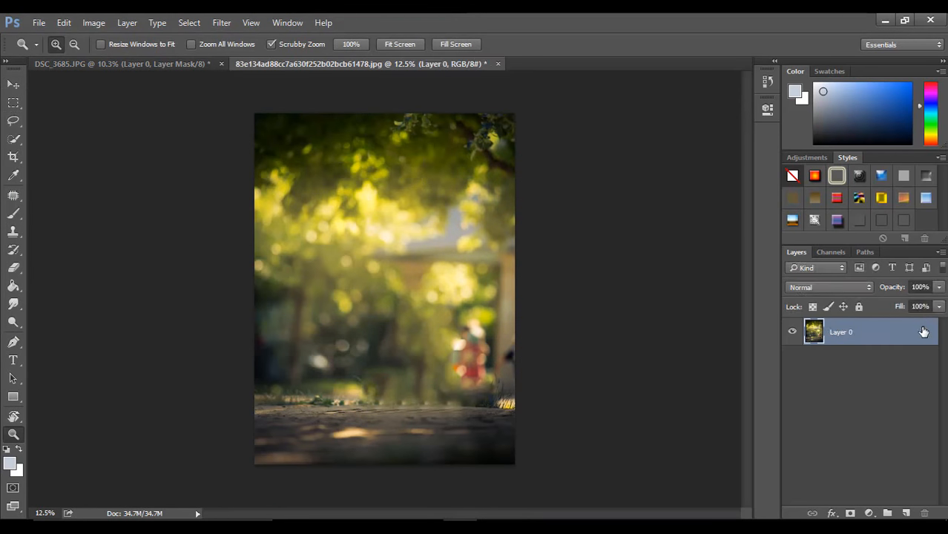
click(3, 83)
drag(301, 205, 373, 170)
drag(851, 343, 856, 407)
drag(483, 220, 387, 206)
- Enlarge the garden layer with Free Transform and position it so it fills the whole canvas behind the portrait
click(64, 22)
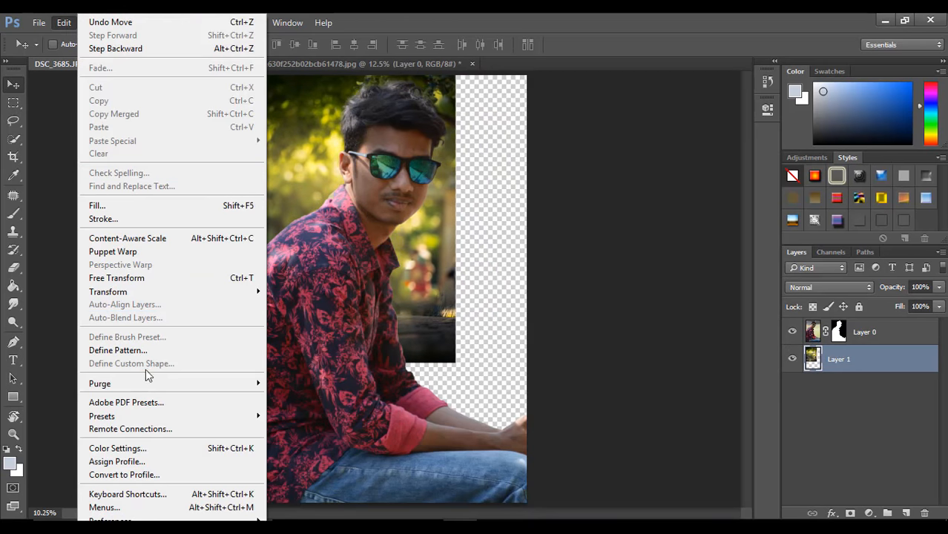
click(124, 278)
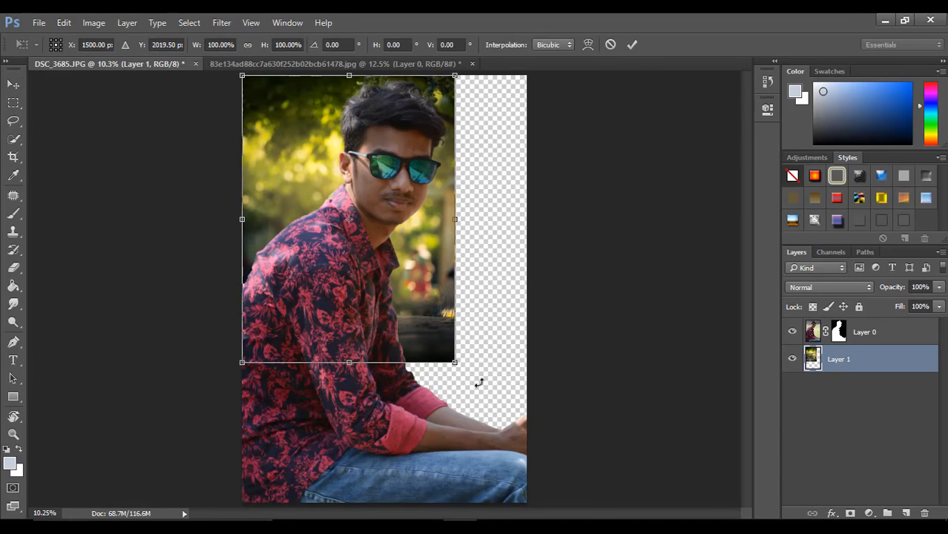
drag(459, 364, 592, 514)
drag(534, 471, 509, 393)
drag(553, 445, 606, 517)
drag(581, 473, 564, 438)
click(633, 46)
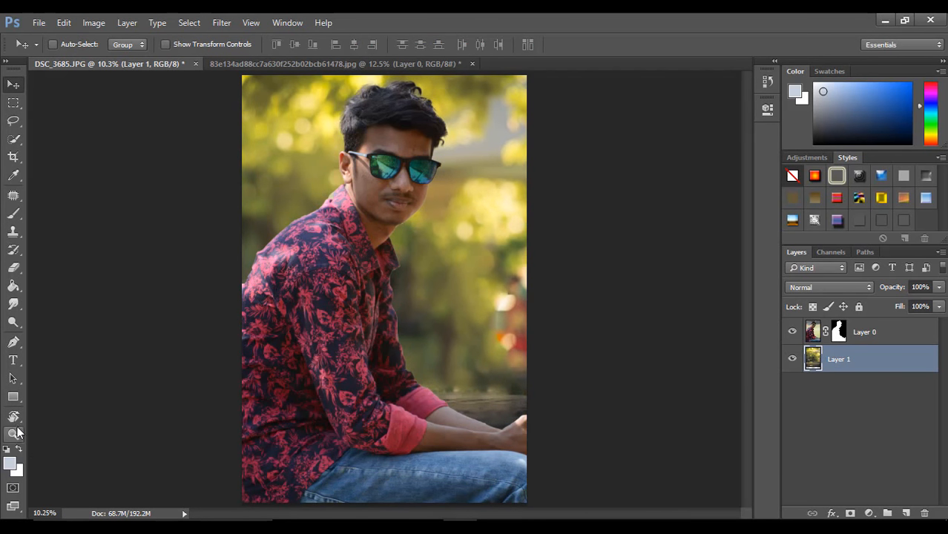
- Paint black on the portrait's layer mask with a 57 px brush to hide the leftover fringe at the back edge of the shirt
click(14, 434)
click(246, 287)
click(247, 286)
click(246, 286)
click(246, 286)
click(246, 286)
click(835, 335)
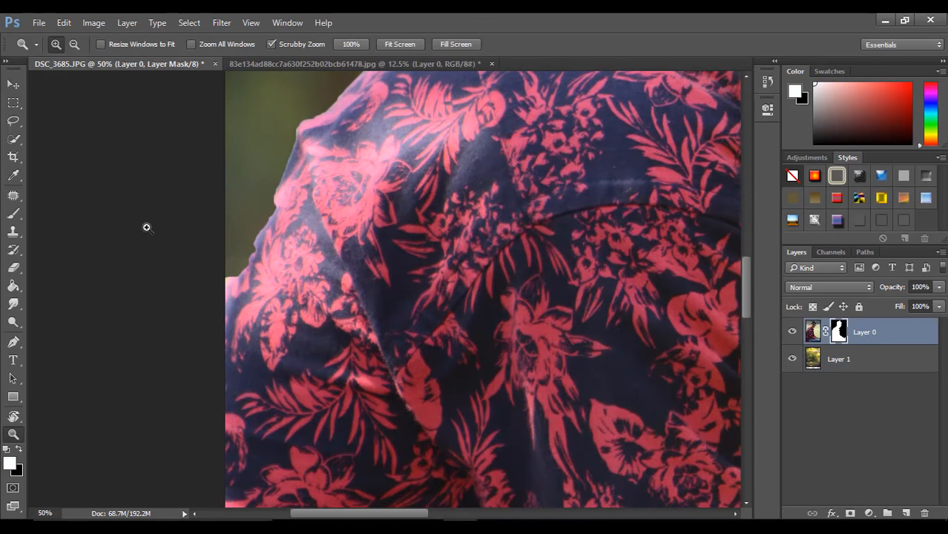
click(14, 214)
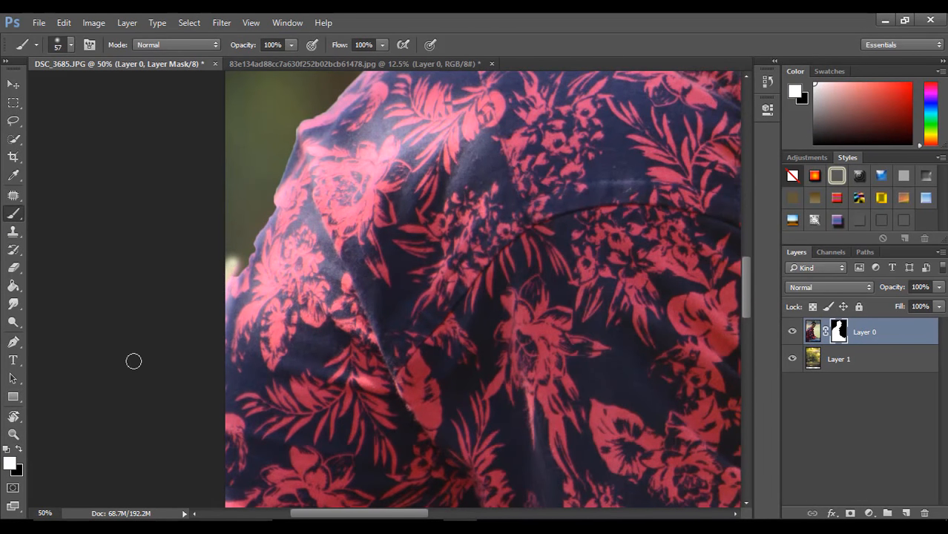
key(x)
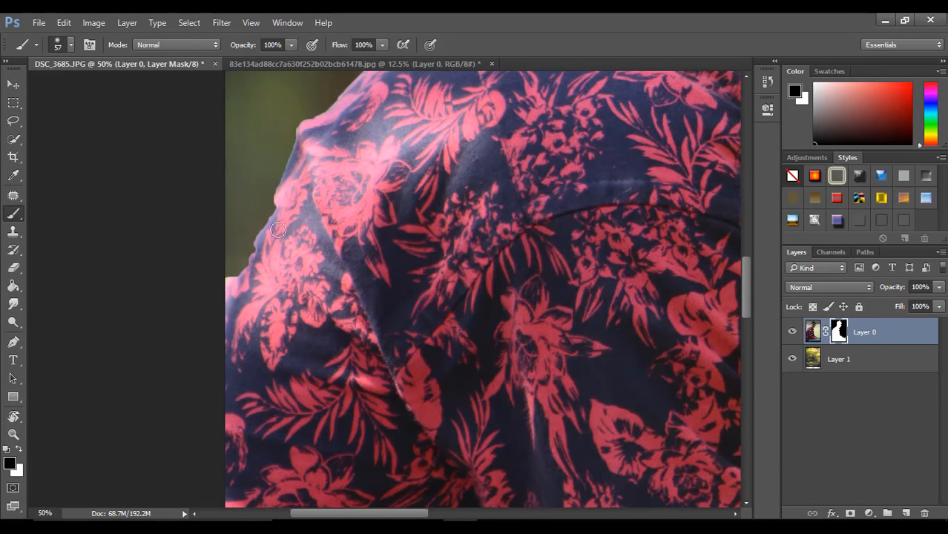
mouse_move(232, 268)
mouse_down()
mouse_move(217, 321)
mouse_move(238, 254)
mouse_up()
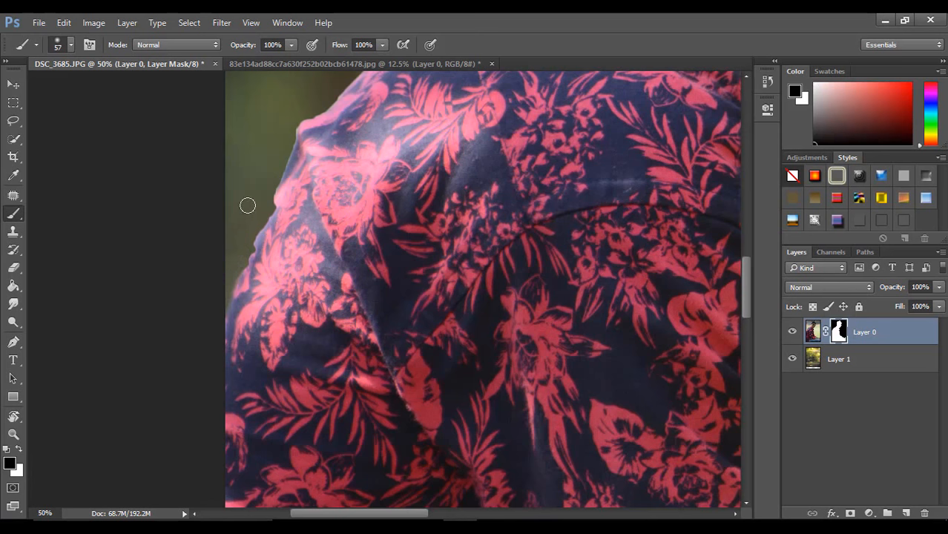
- Paint black on the portrait's layer mask along the forearm's upper edge, from the rolled cuff to the wrist, to clean the outline
drag(401, 512, 519, 514)
scroll(577, 386, down, 8)
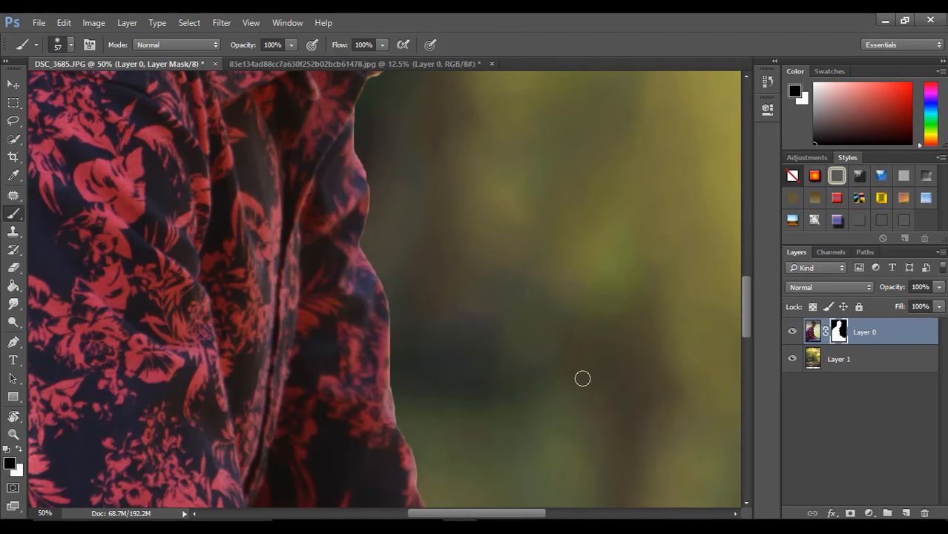
scroll(584, 416, down, 3)
scroll(582, 423, right, 5)
scroll(580, 428, down, 4)
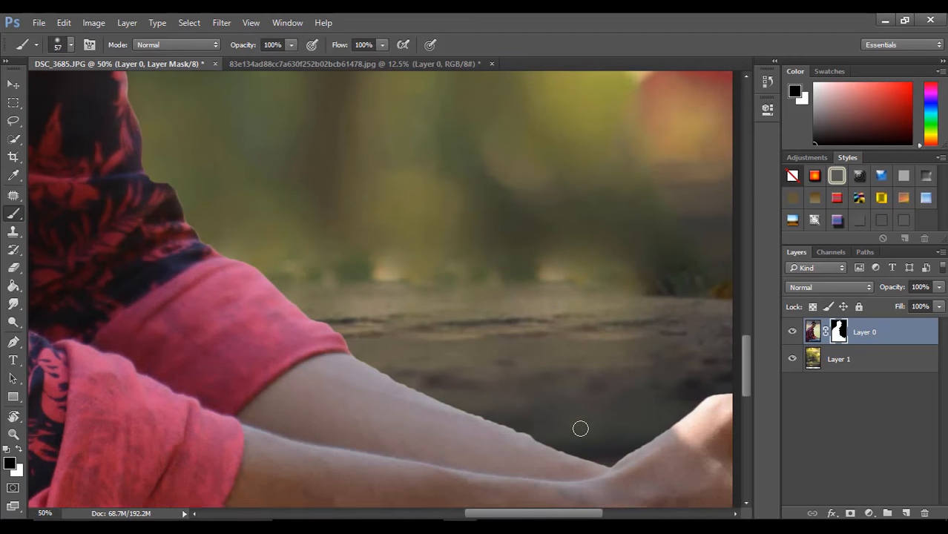
right_click(551, 384)
click(601, 436)
click(364, 312)
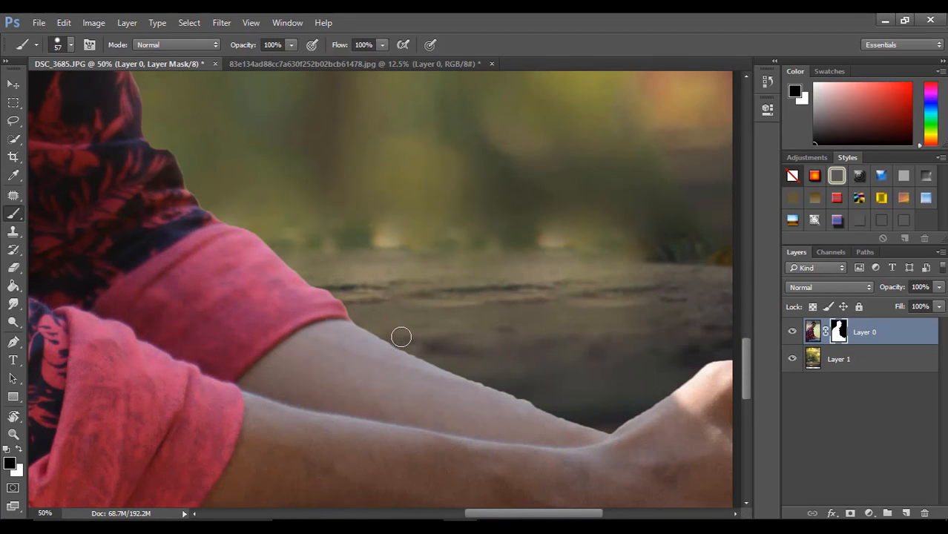
drag(409, 343, 599, 414)
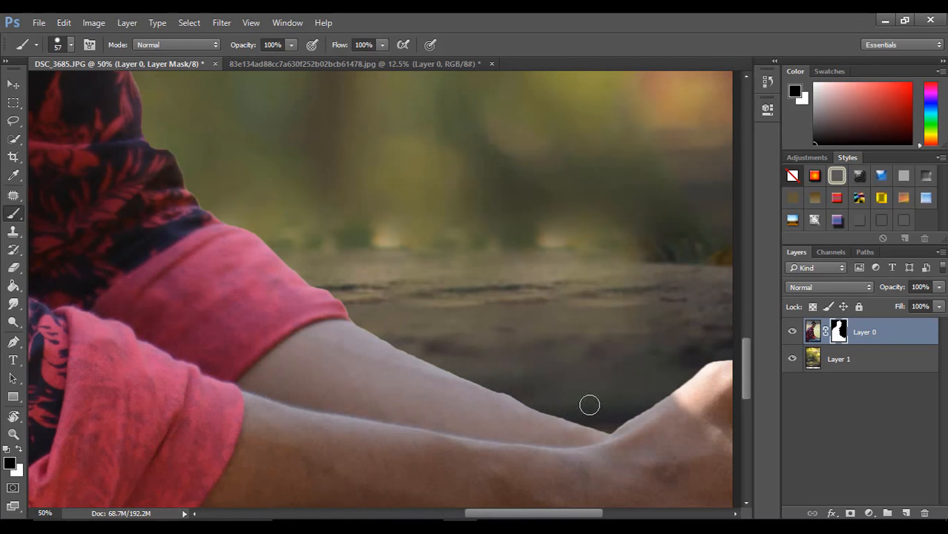
drag(539, 513, 582, 514)
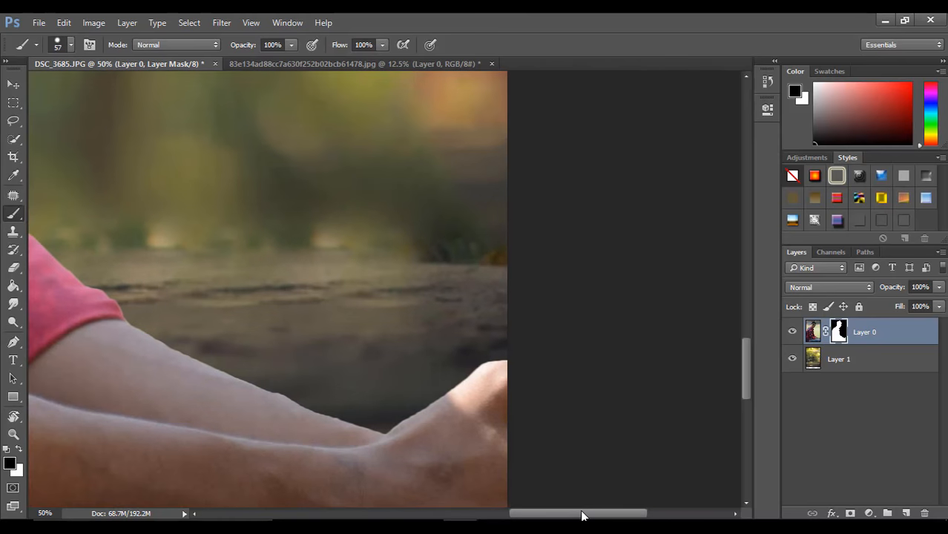
click(13, 435)
right_click(195, 313)
click(218, 320)
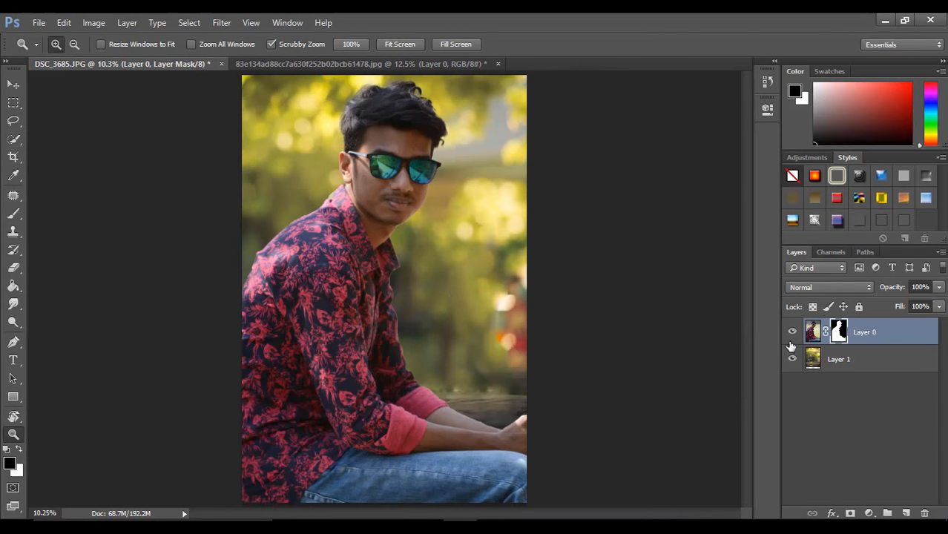
- Adjust the portrait layer's image in Camera Raw: Exposure +0.30, Contrast +13, Highlights -83, Shadows +65, Whites +55, Blacks -20
click(792, 333)
click(792, 332)
click(838, 360)
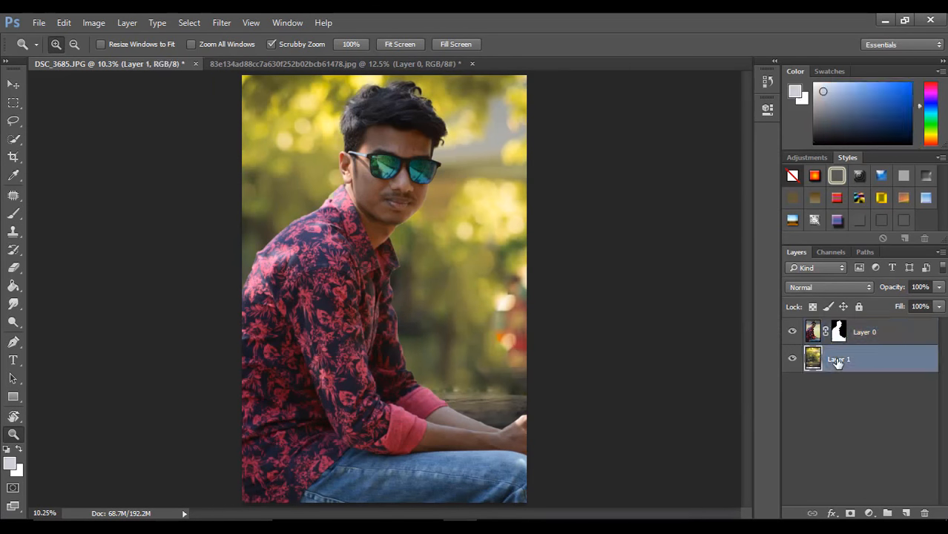
click(813, 333)
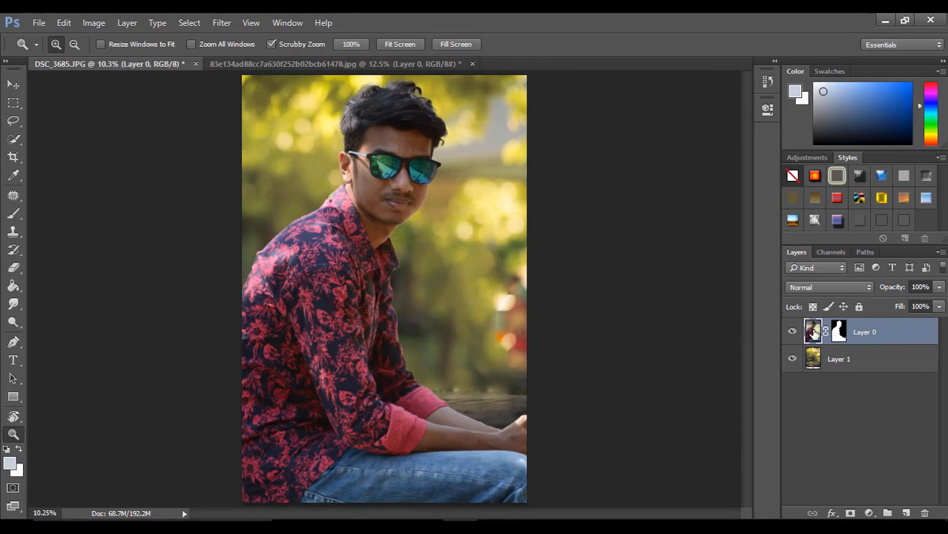
click(222, 22)
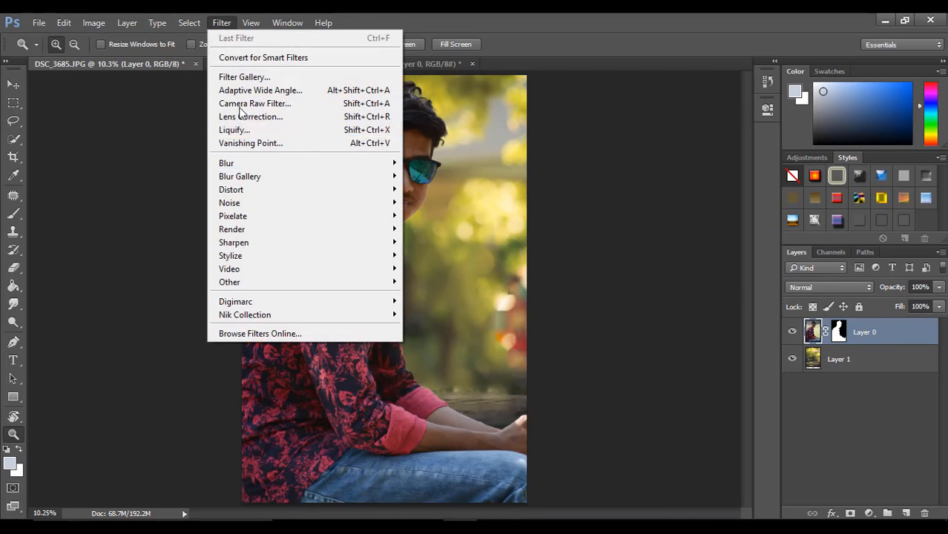
click(277, 107)
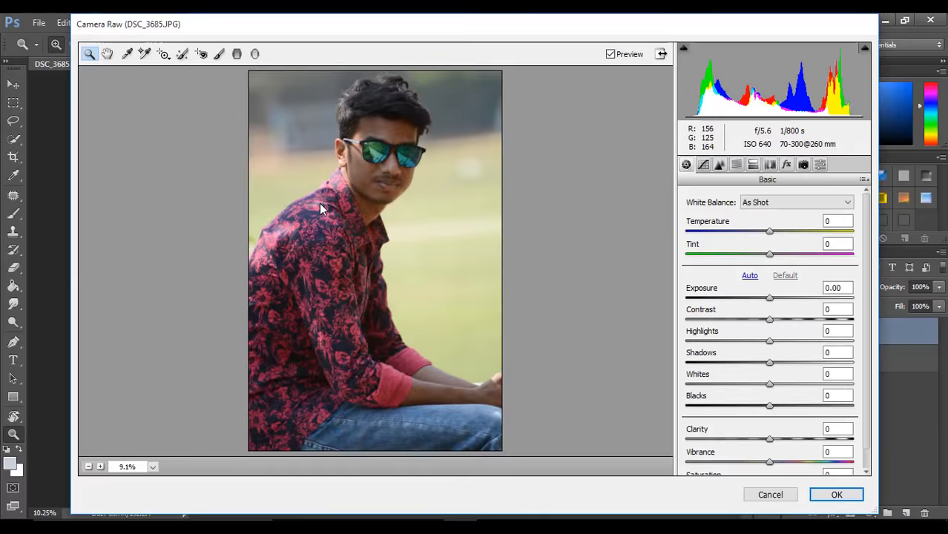
drag(769, 297, 701, 342)
drag(770, 363, 824, 362)
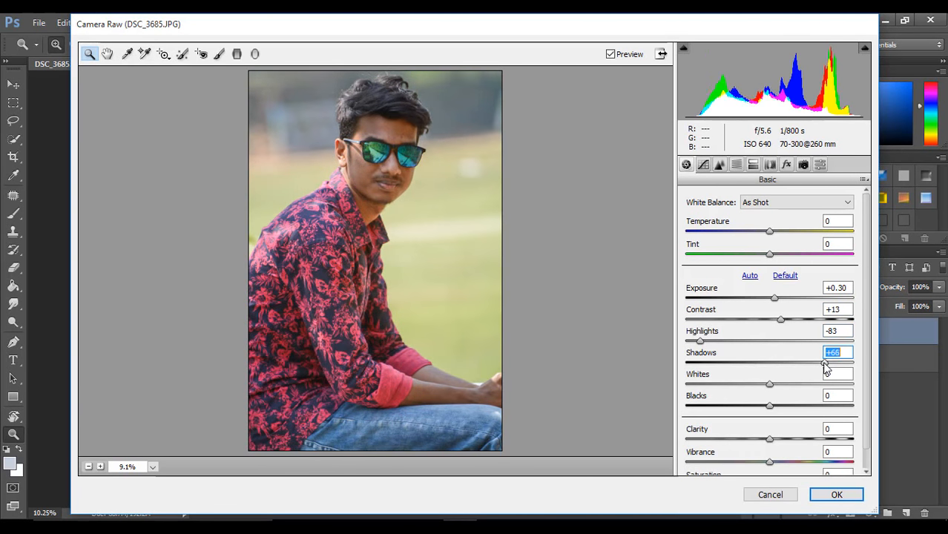
drag(769, 385, 816, 384)
drag(769, 406, 761, 384)
scroll(772, 408, down, 1)
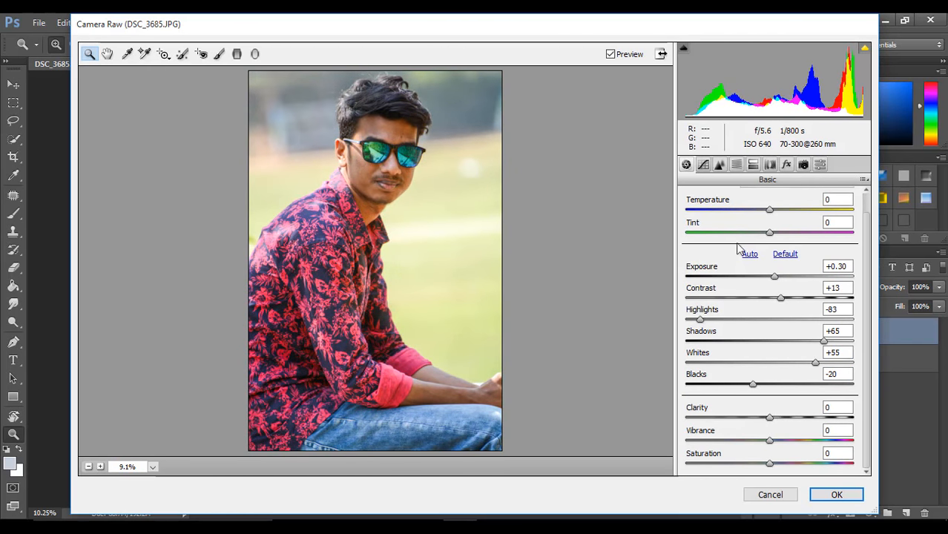
- Set HSL saturation to Reds +14, Greens +37 and Aquas +35, slightly raise the Oranges luminance, and apply the Camera Raw filter
click(735, 164)
mouse_move(776, 265)
mouse_down()
mouse_move(821, 271)
mouse_move(754, 271)
mouse_move(736, 278)
mouse_move(773, 279)
mouse_move(742, 290)
mouse_move(781, 290)
mouse_move(816, 272)
mouse_move(787, 269)
mouse_up()
click(724, 218)
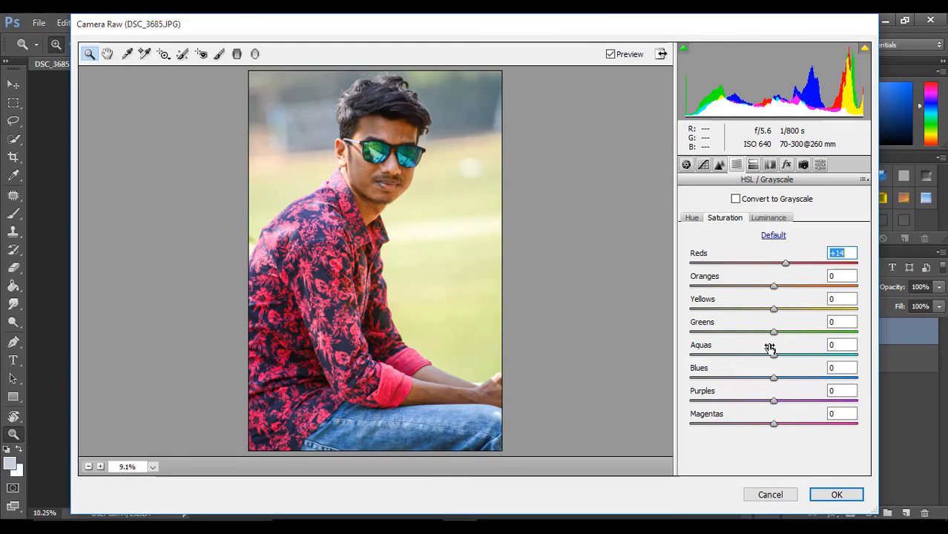
drag(796, 337, 803, 355)
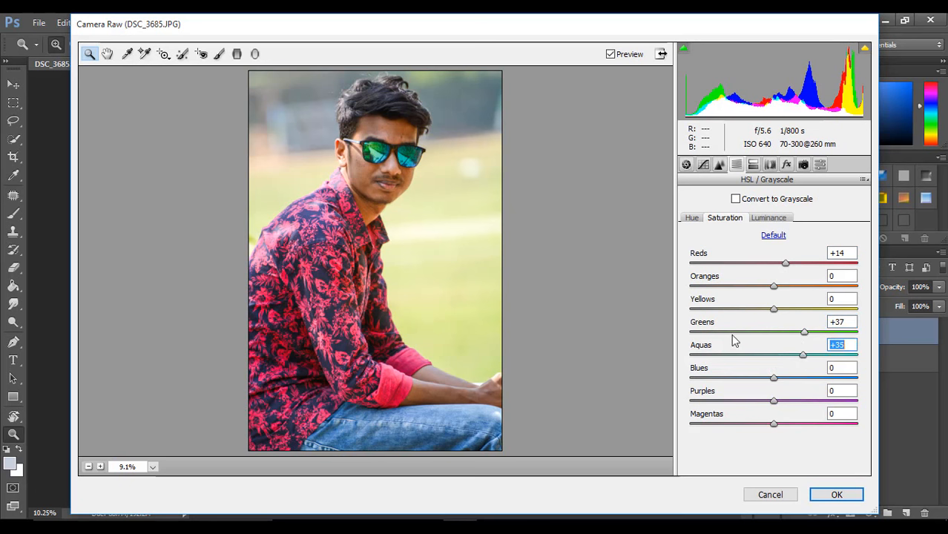
click(769, 218)
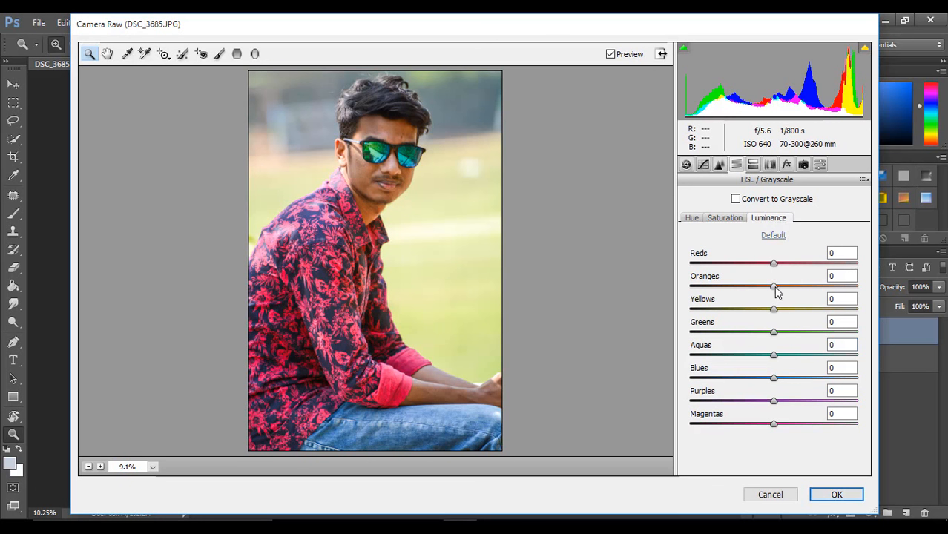
drag(776, 292, 789, 290)
click(816, 496)
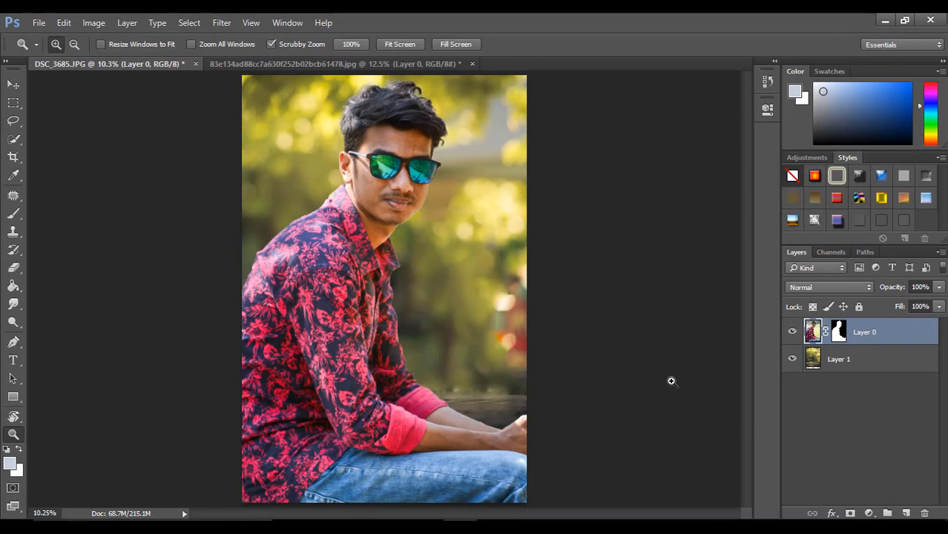
- Open the portrait layer in the Nik Collection's Color Efex Pro 4 filter
click(221, 22)
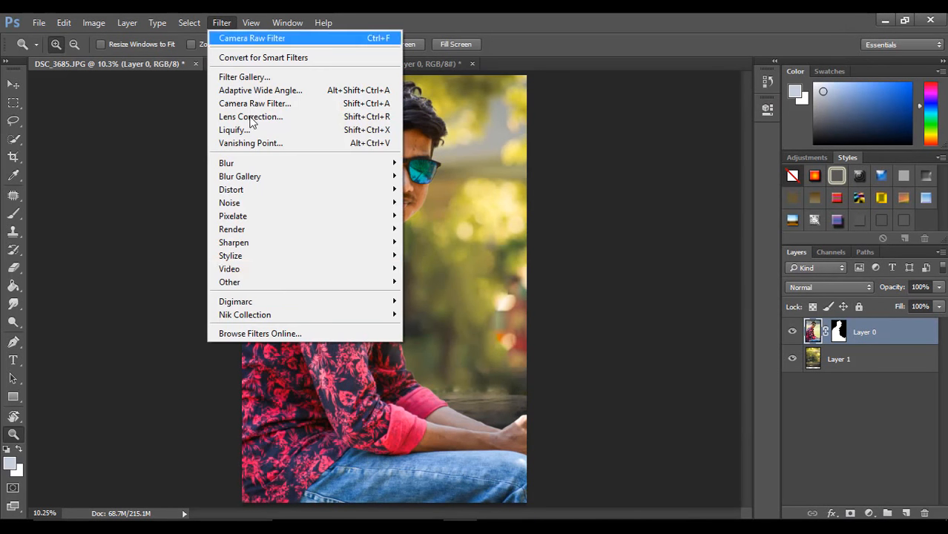
mouse_move(297, 313)
click(423, 332)
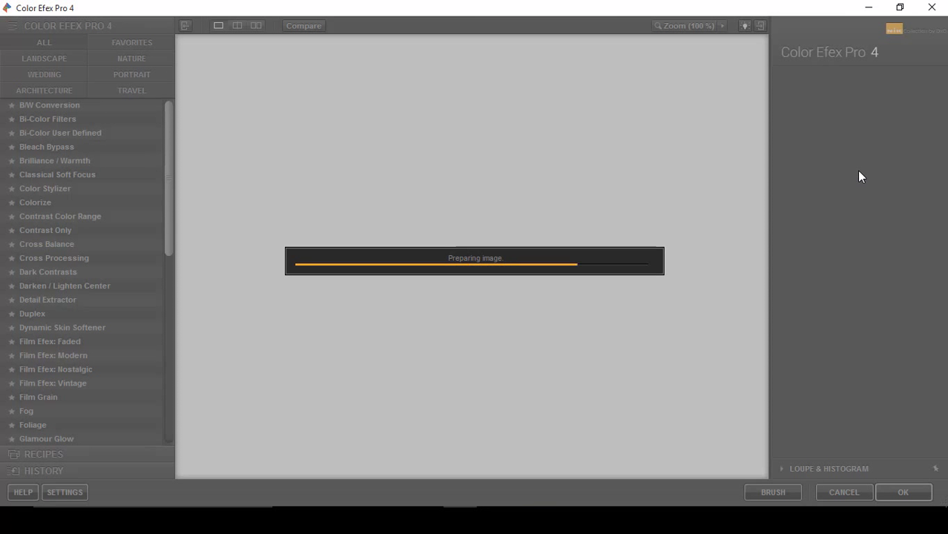
key(super+r)
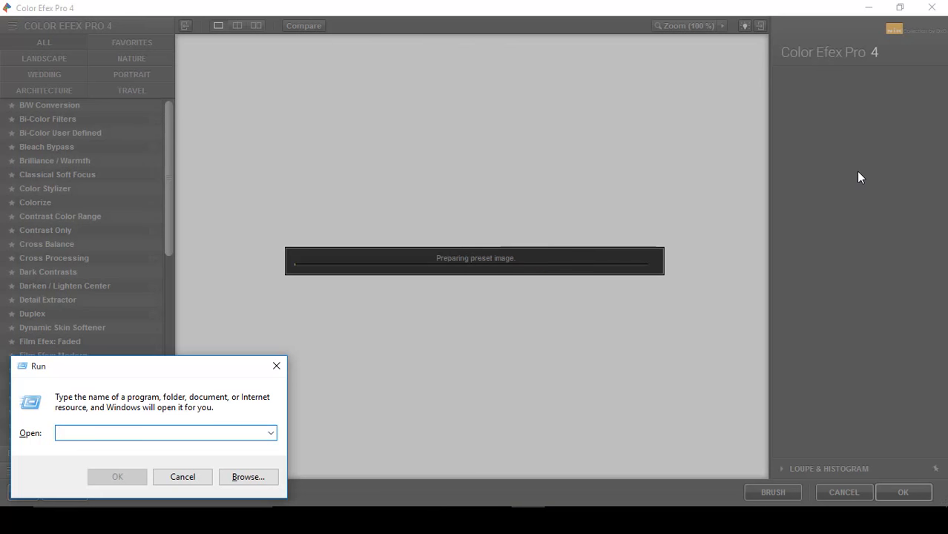
text(free)
key(Return)
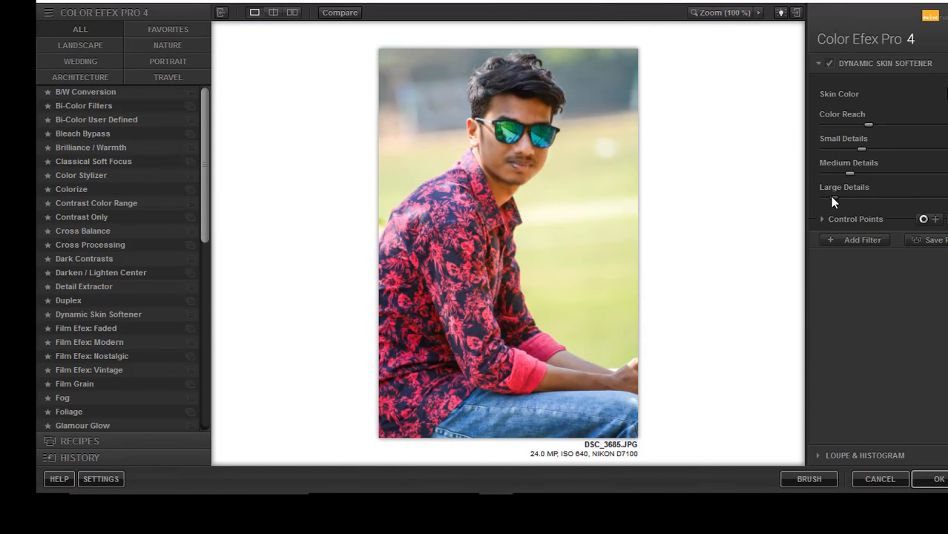
- Stack a Contrast Color Range filter on Dynamic Skin Softener, with Contrast at minimum, Color Contrast reduced and Color shifted slightly
click(834, 240)
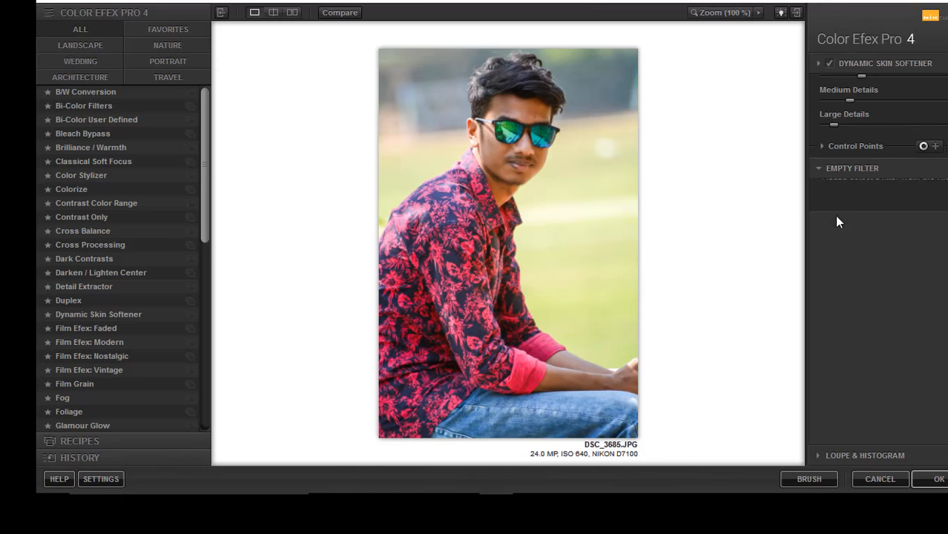
click(108, 206)
drag(859, 195, 815, 192)
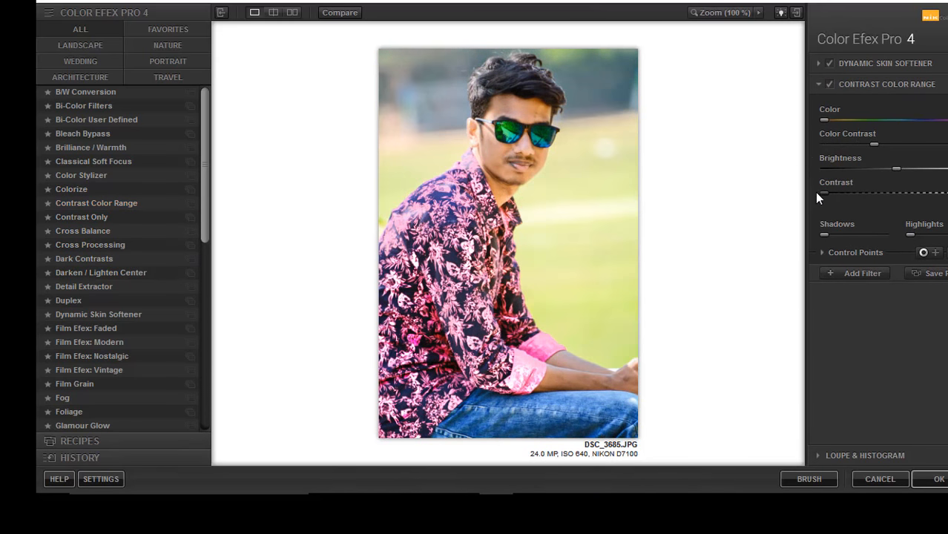
drag(871, 148, 848, 148)
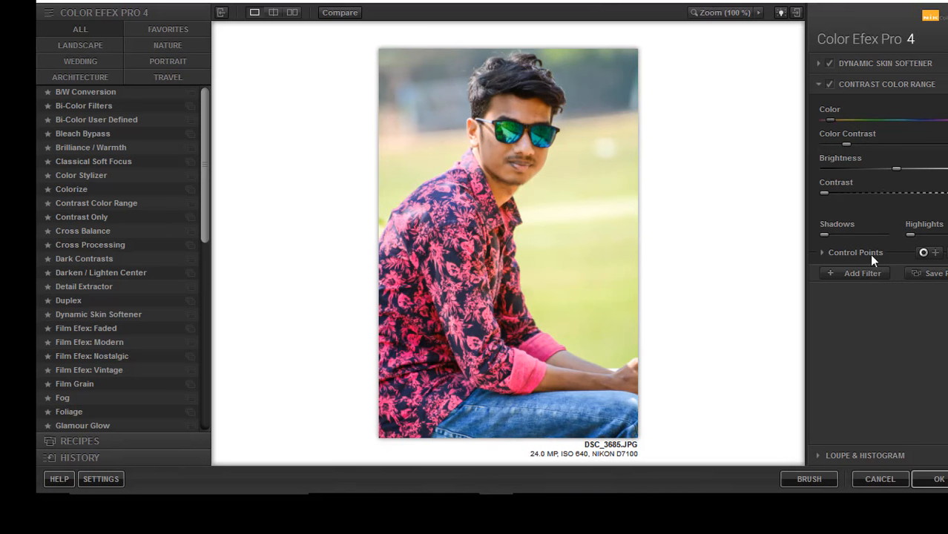
- Add another filter slot, inspect the face at 25% zoom, and apply the Color Efex filters to the portrait
click(864, 273)
click(738, 14)
click(755, 75)
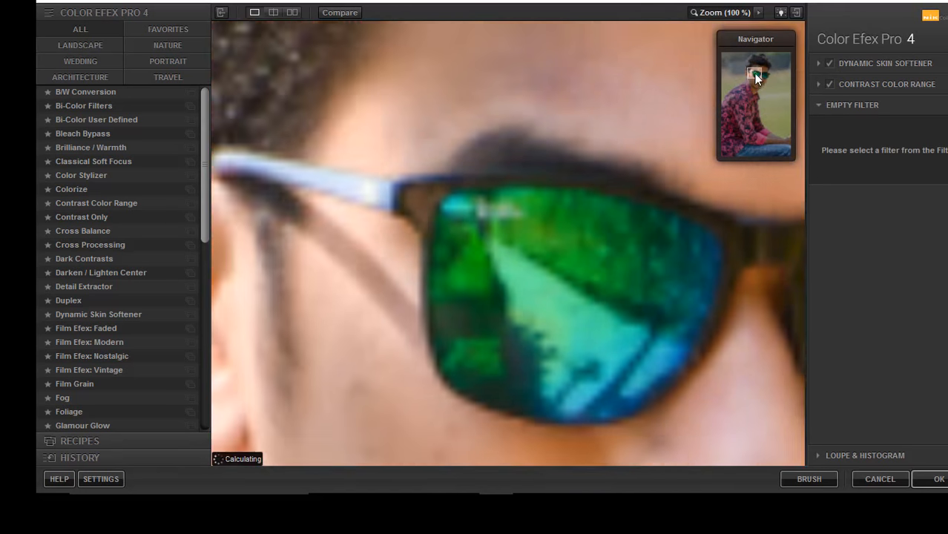
click(757, 13)
click(762, 84)
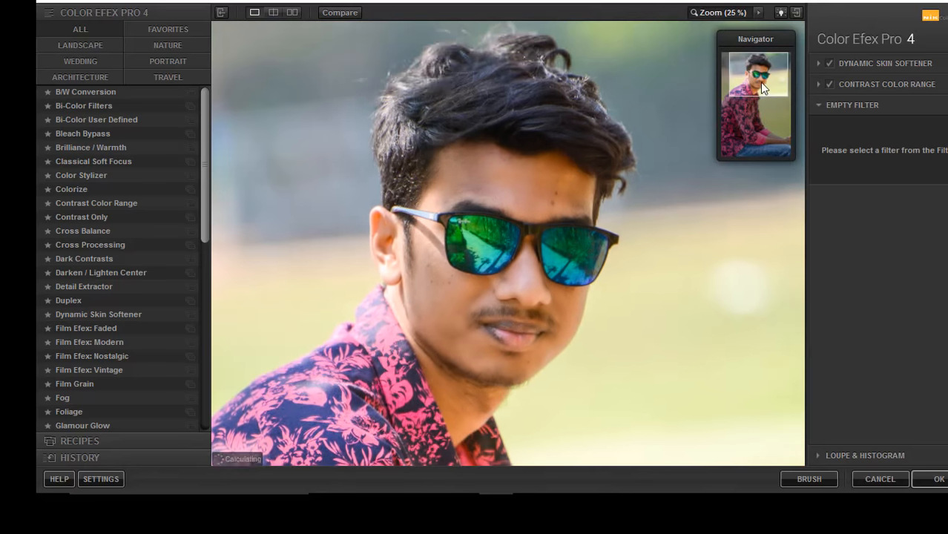
scroll(116, 269, down, 3)
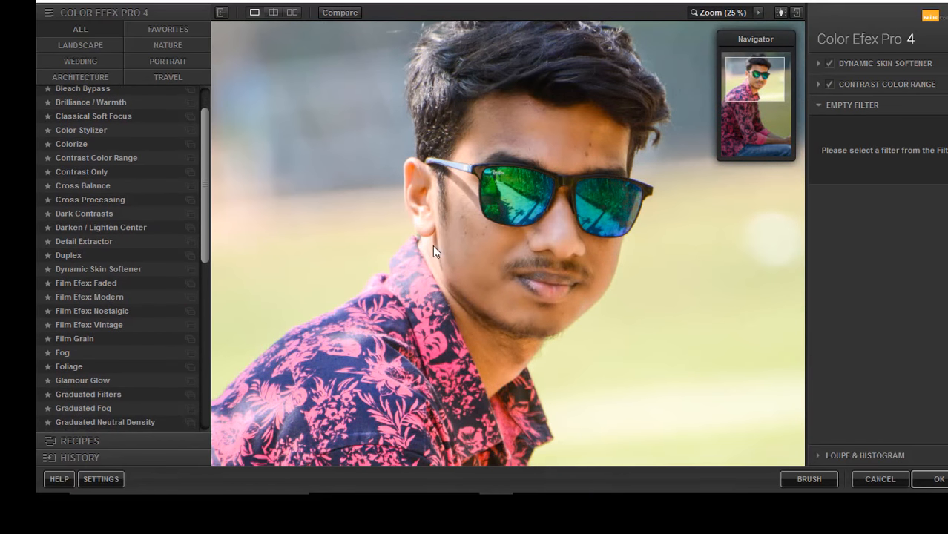
click(722, 12)
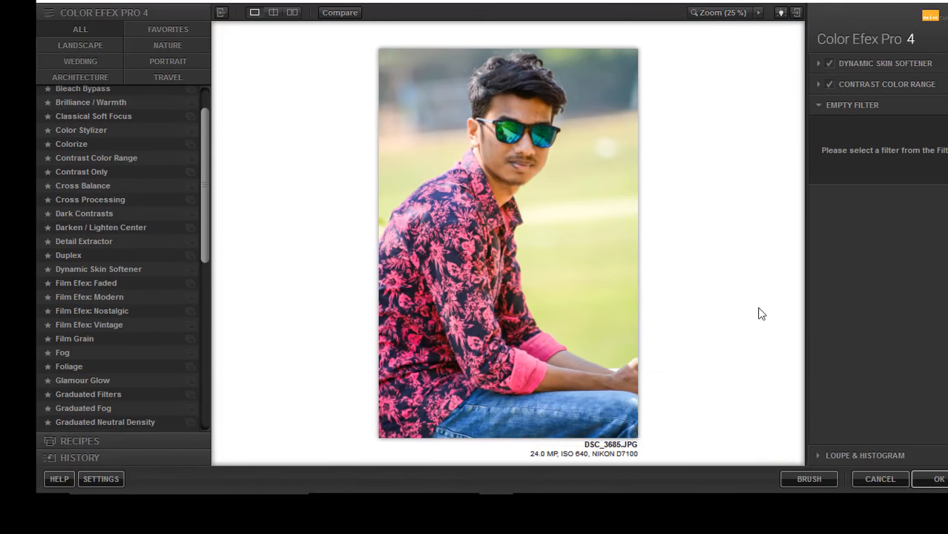
click(936, 480)
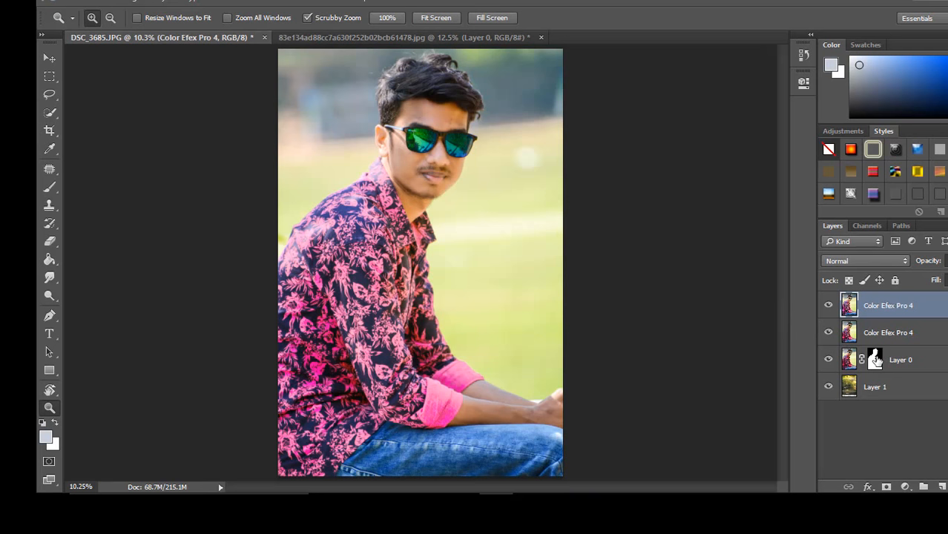
- Mask the upper Color Efex Pro 4 layer with Layer 0's silhouette and delete the unmasked Color Efex Pro 4 layer below it
ctrl+click(876, 361)
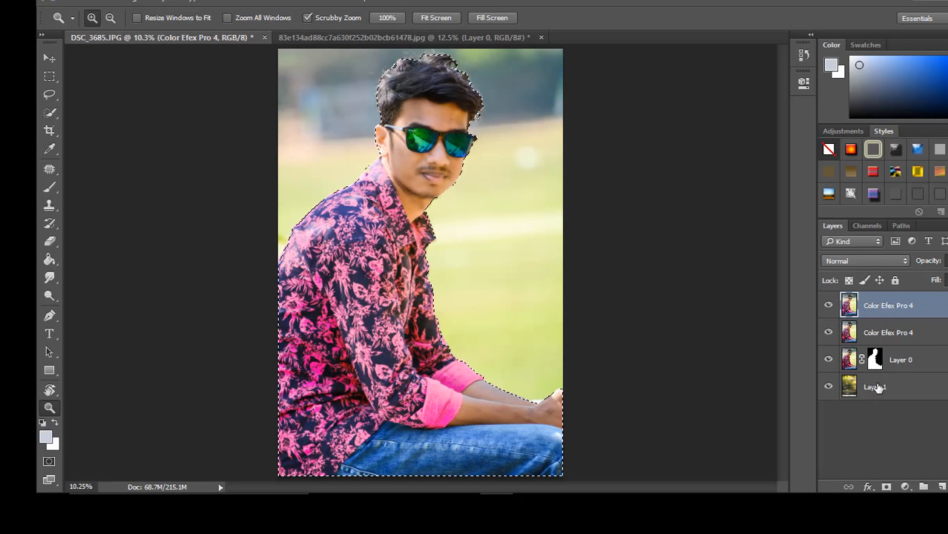
click(887, 486)
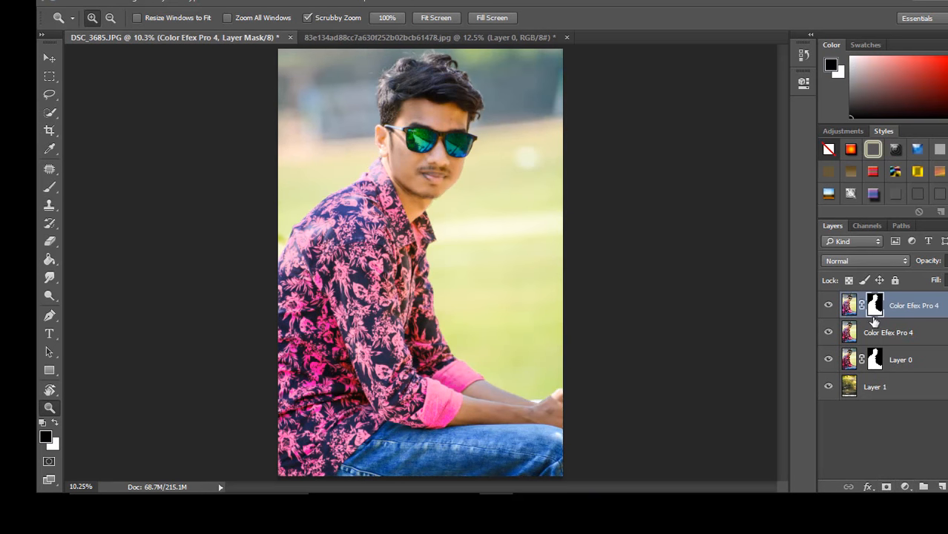
click(829, 333)
right_click(879, 335)
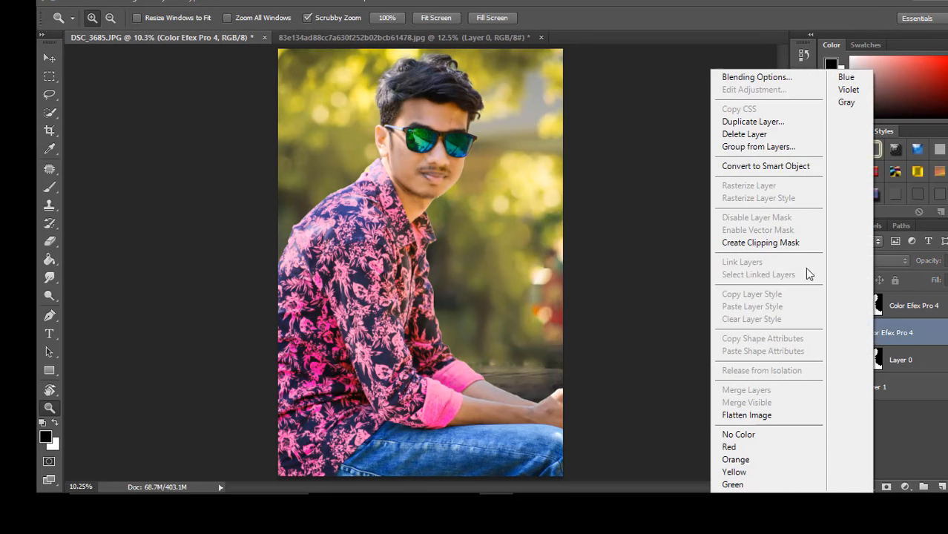
click(754, 140)
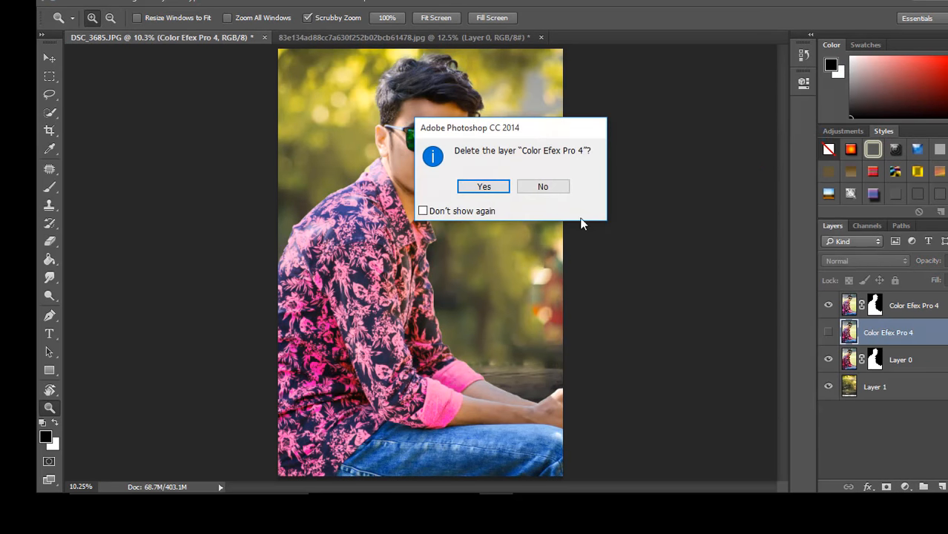
click(480, 186)
- Erase the Color Efex Pro 4 layer's mask over the shirt with a 600 px eraser to bring back its red colour
click(875, 305)
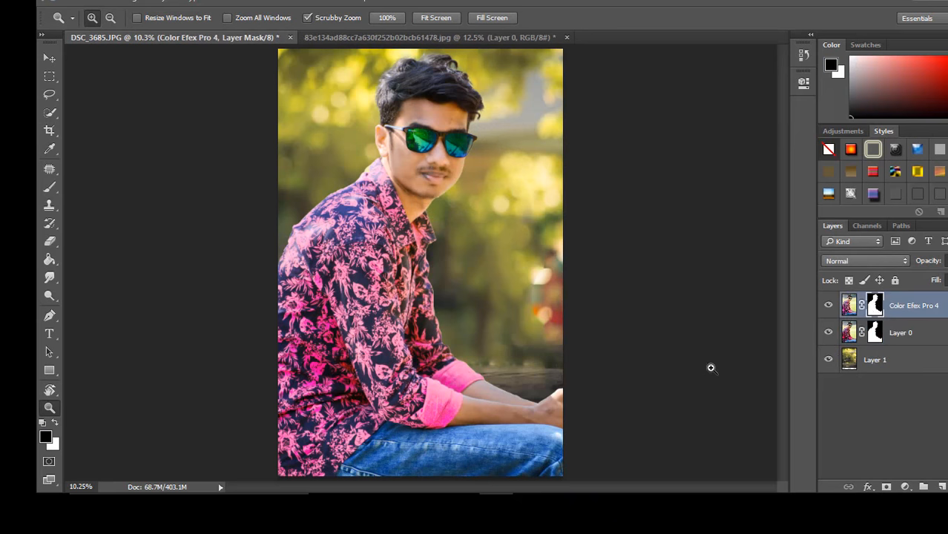
click(49, 241)
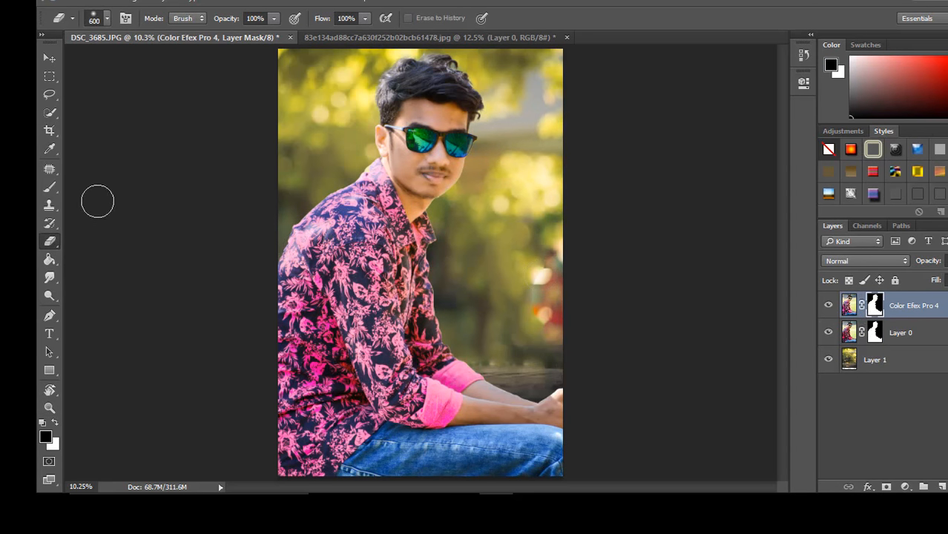
key(x)
drag(371, 249, 364, 177)
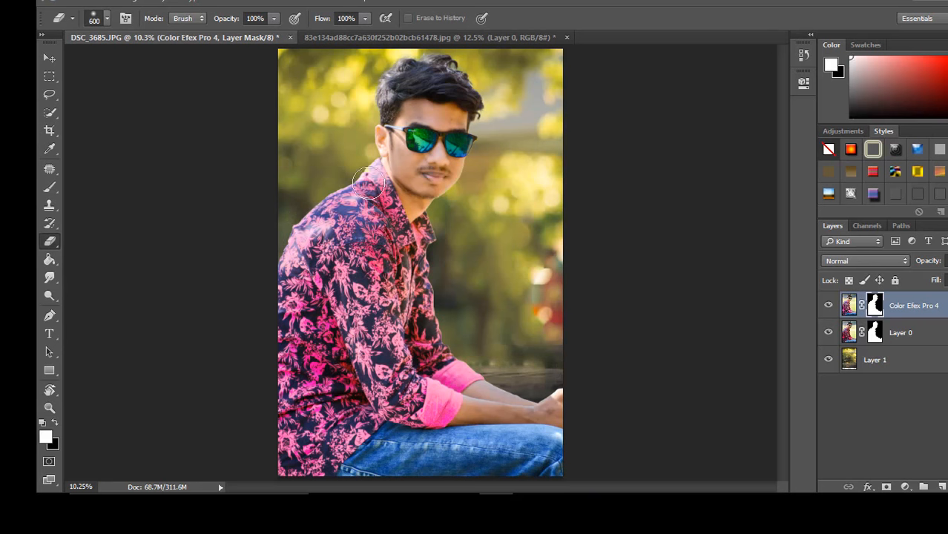
mouse_move(320, 207)
mouse_down()
mouse_move(263, 357)
mouse_move(299, 388)
mouse_move(282, 354)
mouse_move(307, 462)
mouse_move(321, 361)
mouse_move(353, 405)
mouse_move(351, 291)
mouse_move(377, 371)
mouse_move(356, 191)
mouse_move(377, 193)
mouse_move(370, 173)
mouse_move(391, 233)
mouse_move(426, 238)
mouse_move(392, 258)
mouse_move(580, 248)
mouse_move(318, 314)
mouse_move(527, 329)
mouse_move(431, 379)
mouse_move(542, 411)
mouse_up()
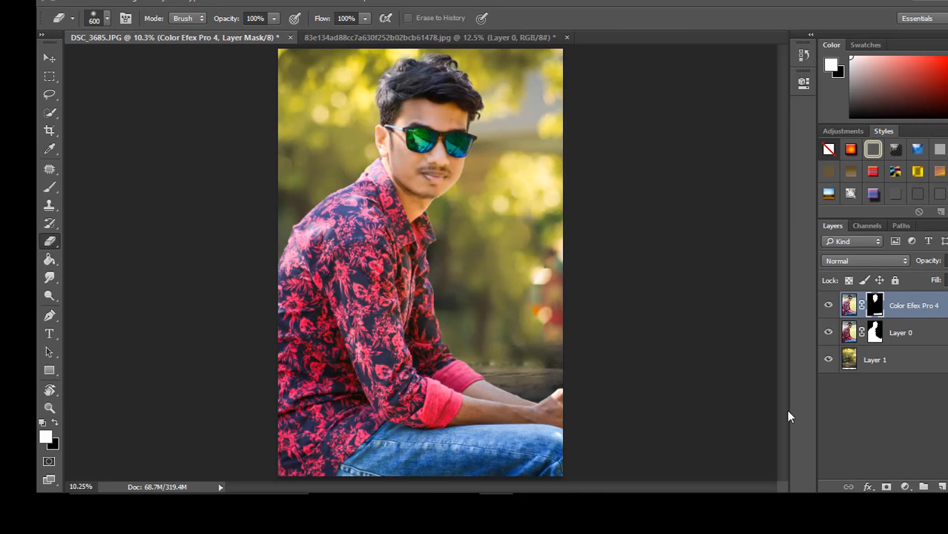
- Restore the Color Efex effect over the forearms and hands inside a selection loaded from Layer 0's mask, and clear the selection
ctrl+click(875, 332)
key(x)
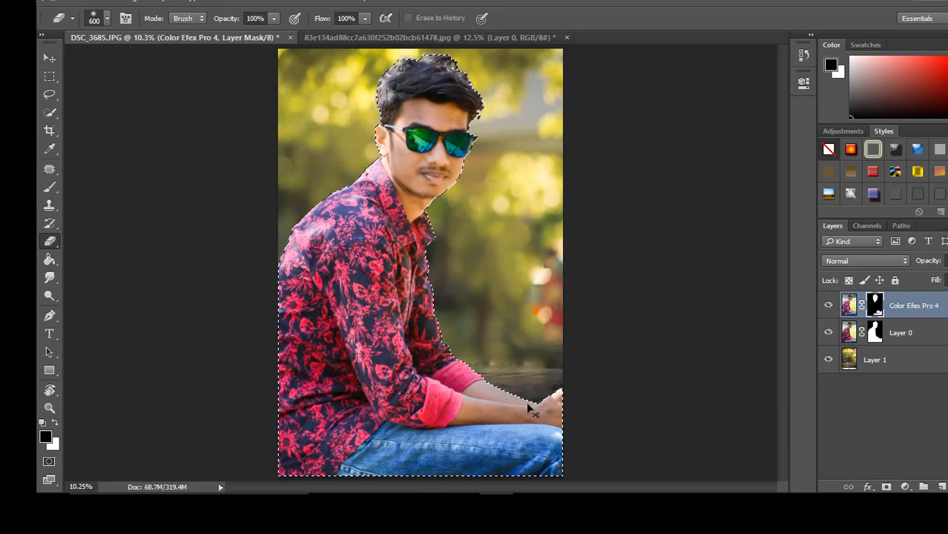
key(ctrl+d)
- Compare the portrait with and without the Color Efex Pro 4 layer
click(828, 305)
click(829, 305)
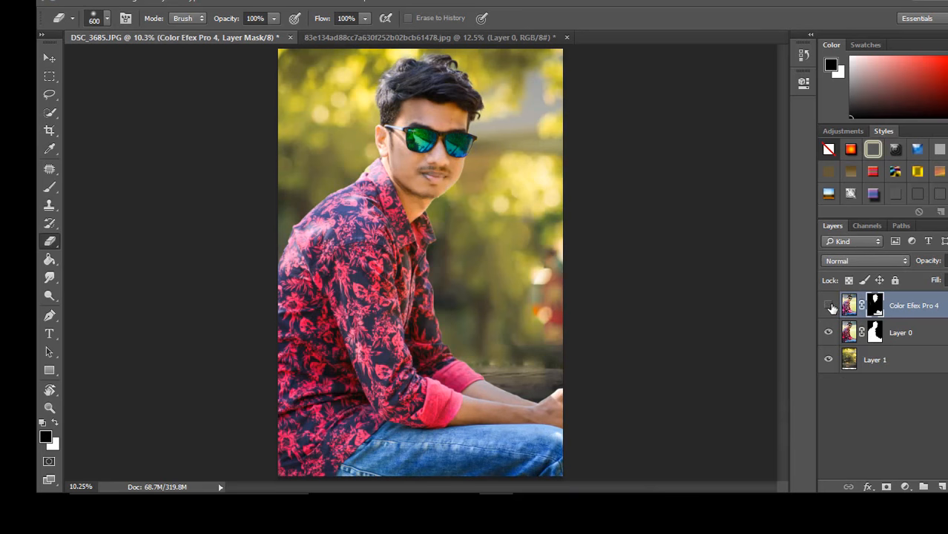
click(828, 305)
click(828, 305)
click(947, 261)
drag(947, 279, 945, 279)
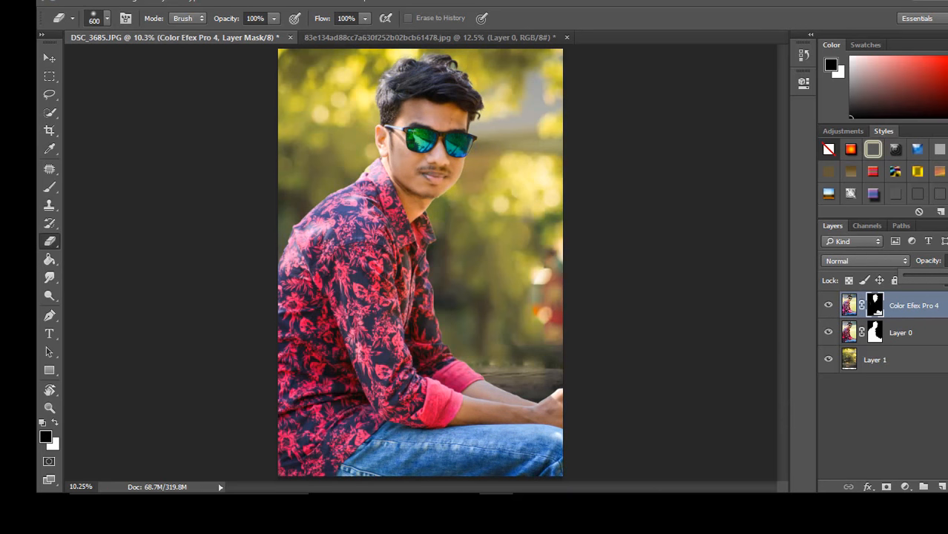
click(920, 390)
click(919, 313)
click(947, 281)
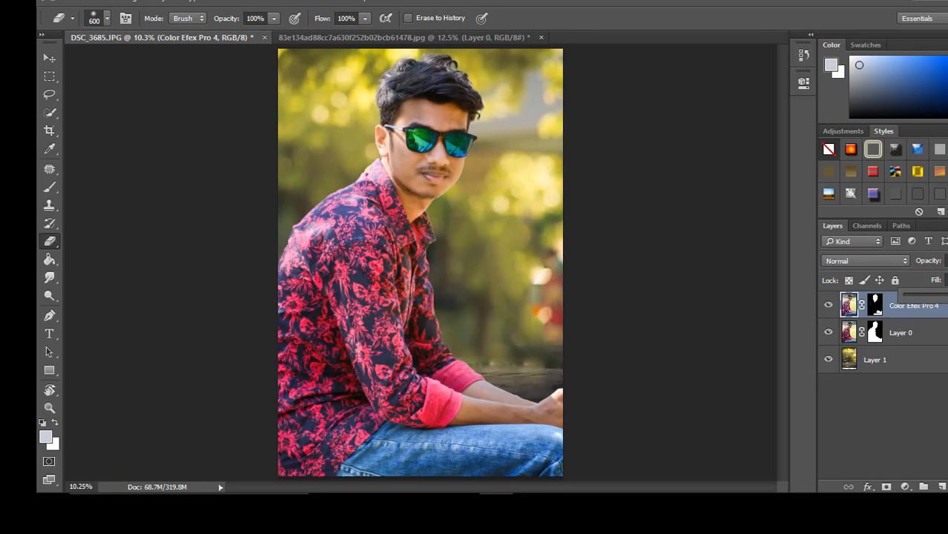
click(919, 397)
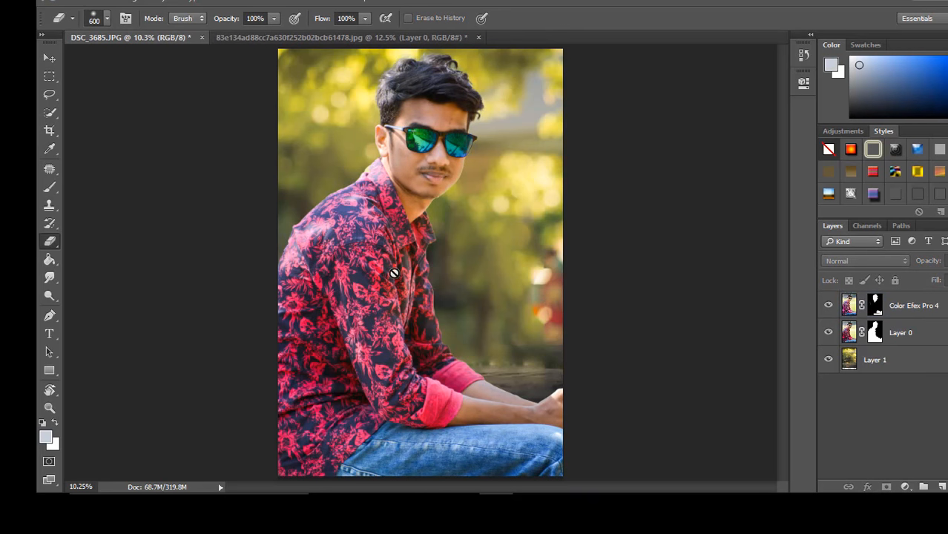
- Merge the Color Efex Pro 4 layer with Layer 0
key(z)
right_click(380, 301)
right_click(408, 303)
click(435, 382)
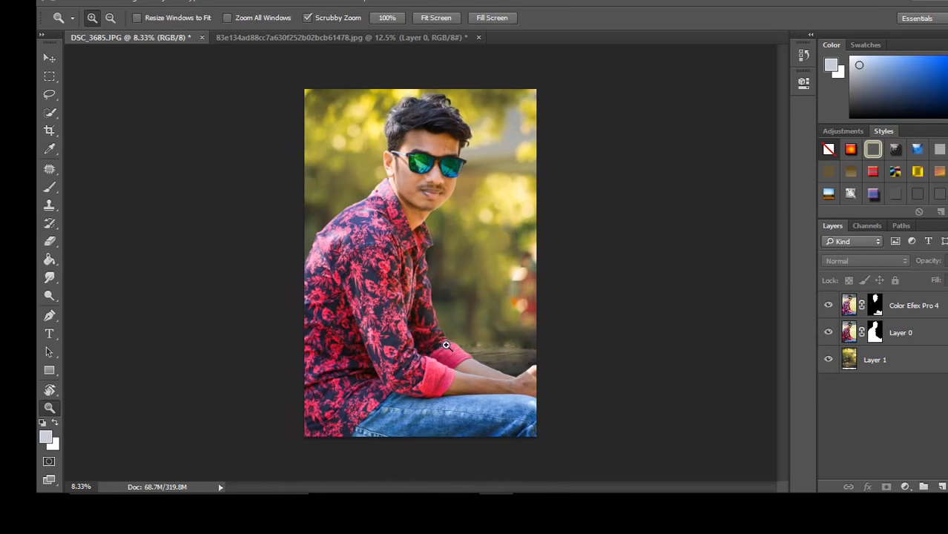
click(921, 334)
click(925, 310)
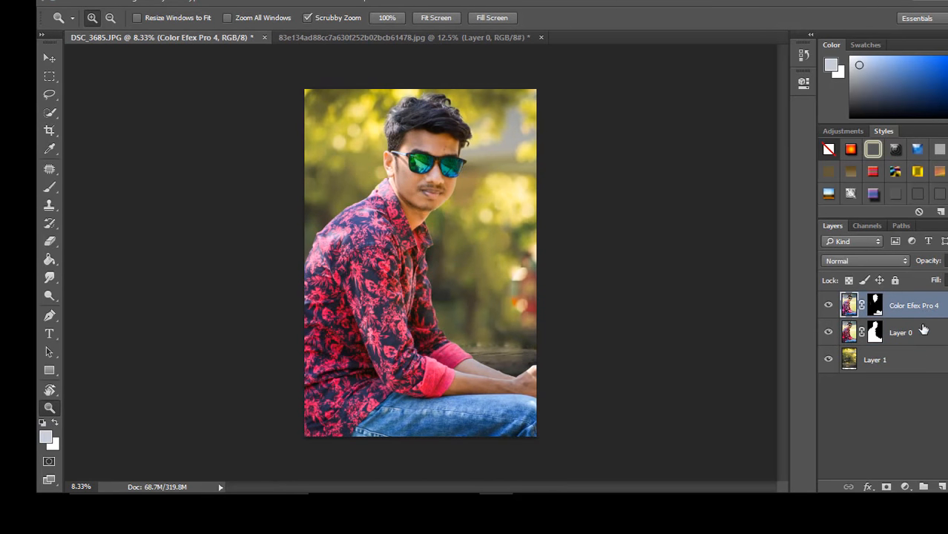
shift+click(924, 331)
click(890, 310)
shift+click(903, 330)
key(ctrl+e)
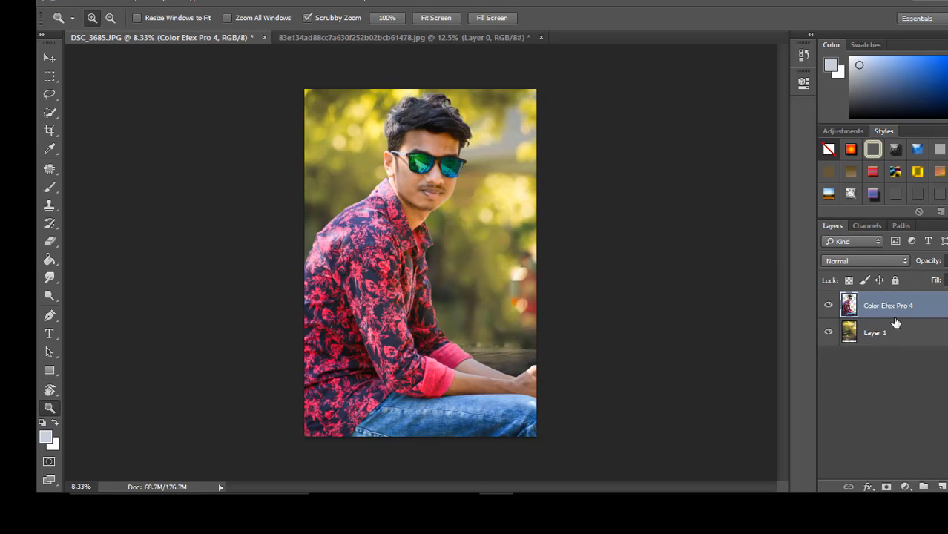
- Add an inner shadow with 37% opacity to the merged Color Efex Pro 4 layer
right_click(894, 322)
click(799, 77)
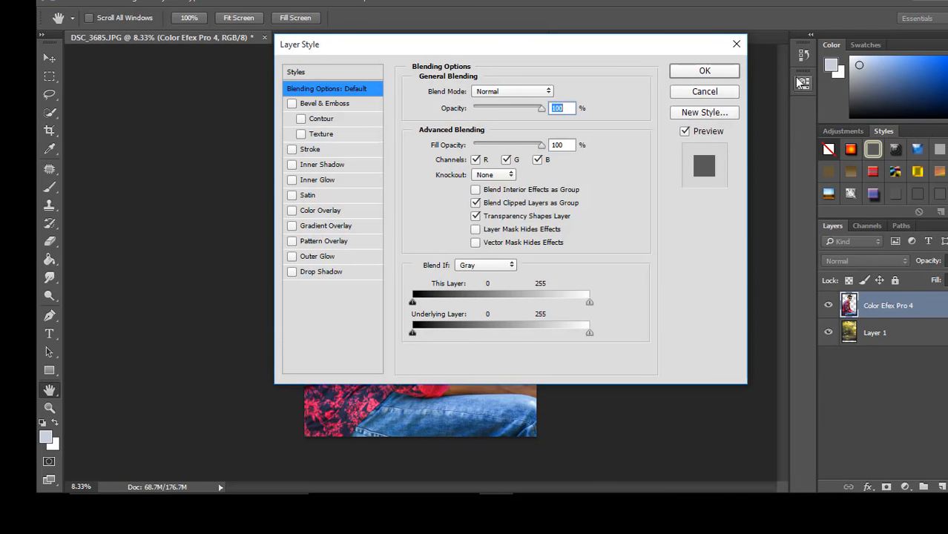
drag(521, 46, 770, 50)
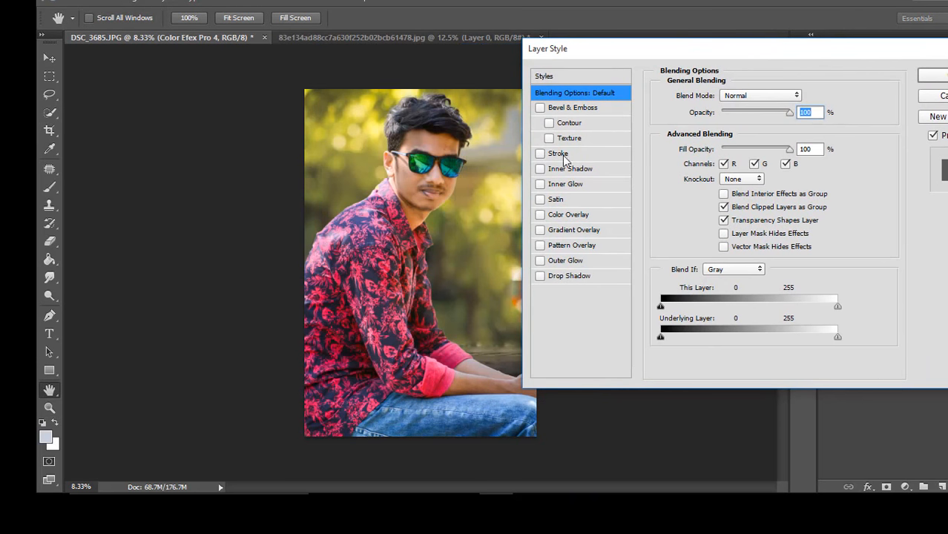
click(541, 154)
click(540, 170)
click(540, 153)
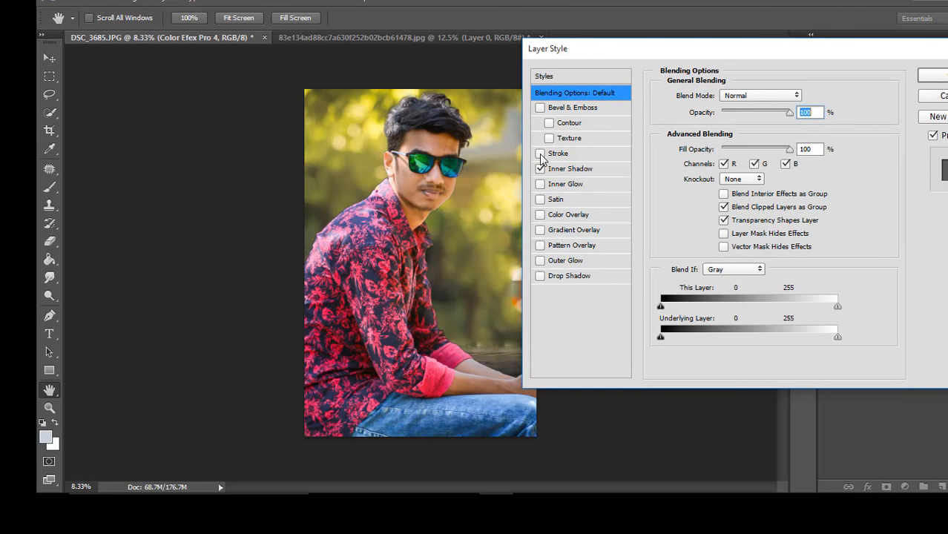
click(540, 170)
click(541, 170)
click(570, 169)
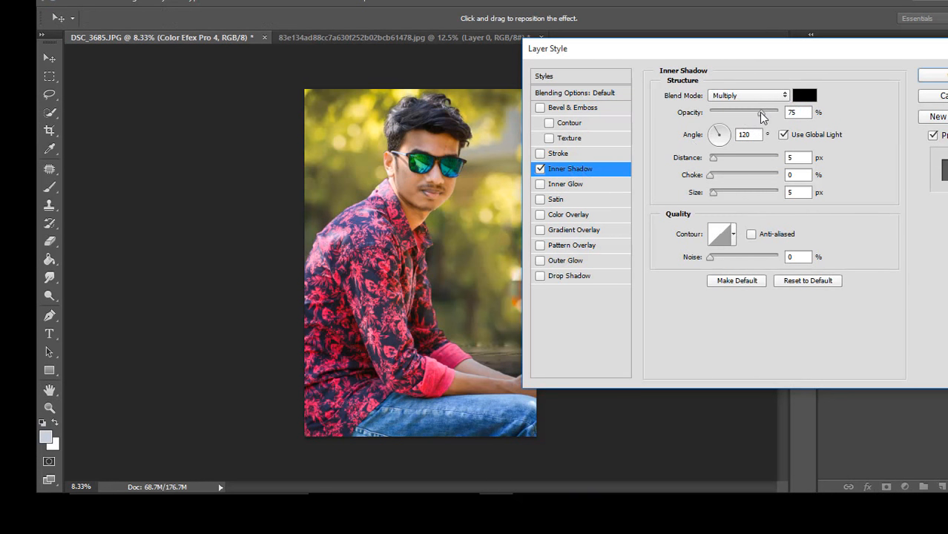
drag(760, 112, 736, 119)
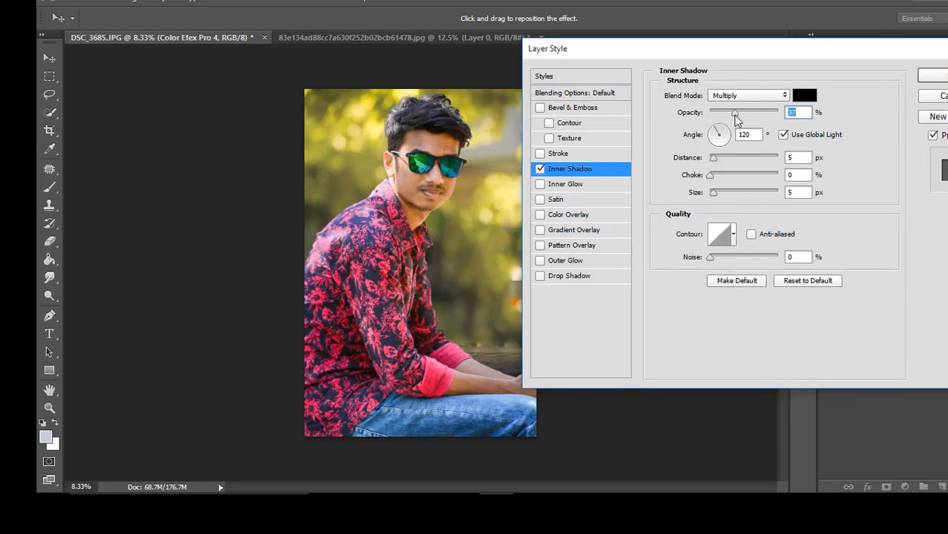
click(937, 77)
drag(446, 212, 458, 219)
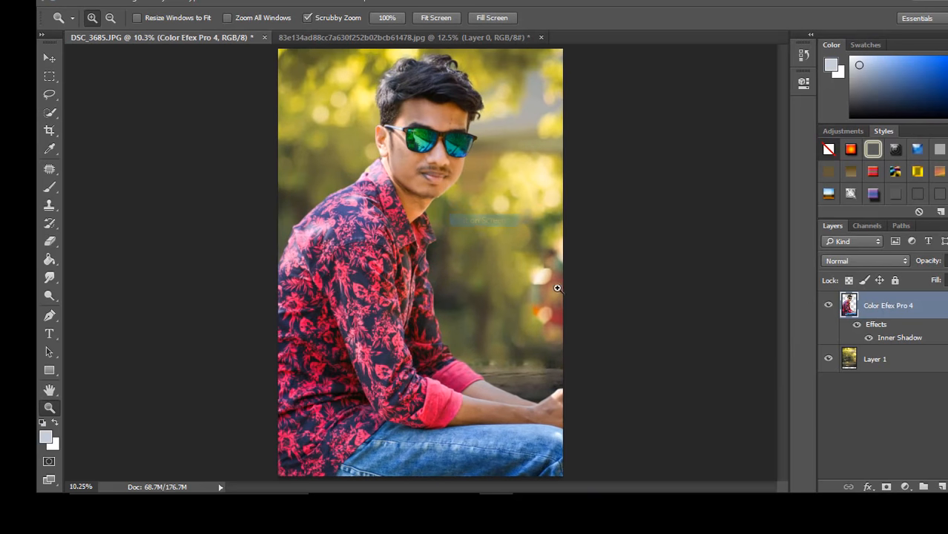
- Merge the Color Efex Pro 4 layer with the background in Layer 1 and open the result in the Camera Raw filter
shift+click(870, 359)
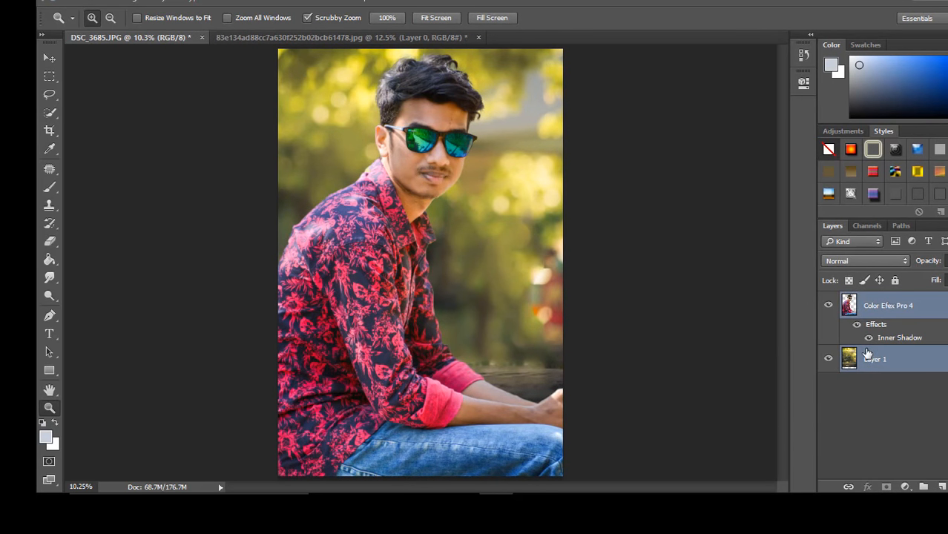
key(ctrl+e)
click(258, 1)
click(273, 77)
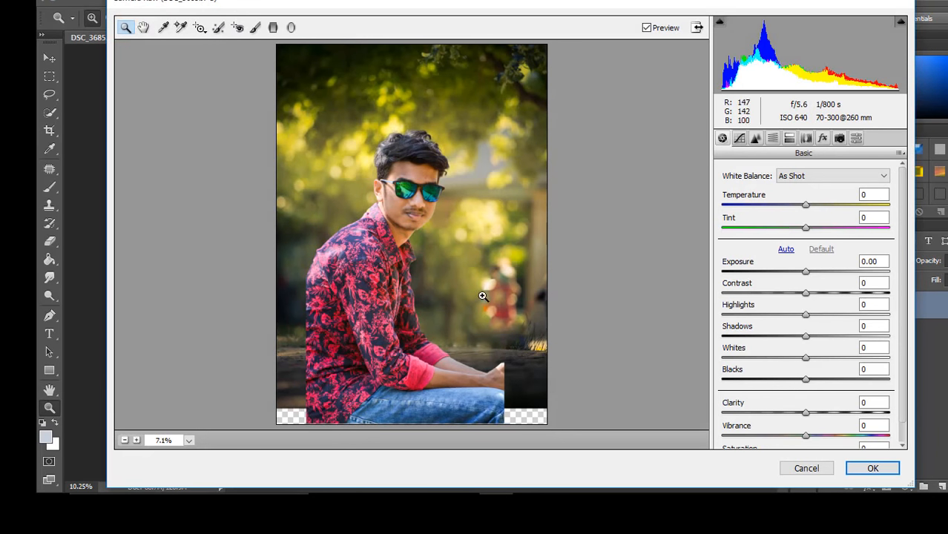
- Place an oval radial filter around the man and darken the area outside it with an exposure of -0.70
click(291, 27)
mouse_move(314, 132)
mouse_down()
mouse_move(428, 328)
mouse_move(451, 322)
mouse_move(429, 293)
mouse_up()
drag(336, 166, 429, 288)
drag(815, 241, 793, 244)
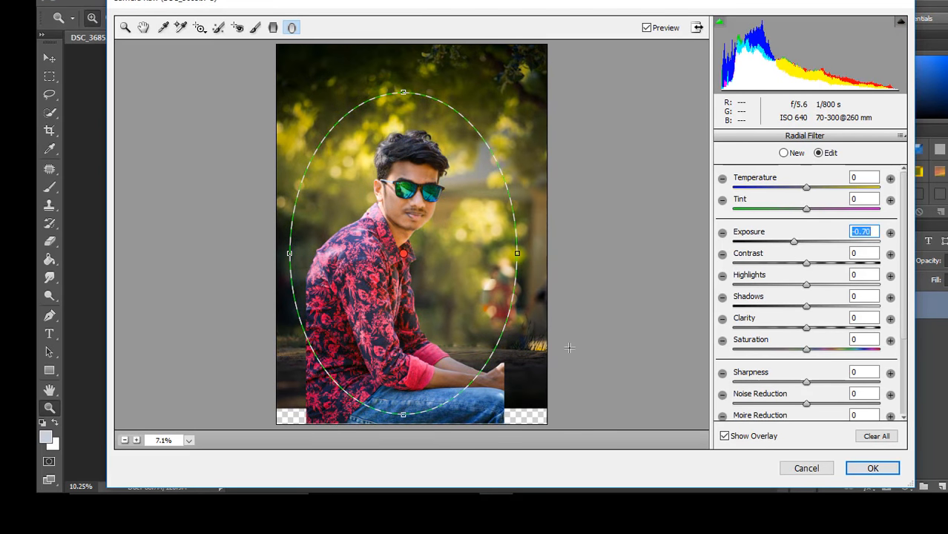
drag(443, 342, 447, 348)
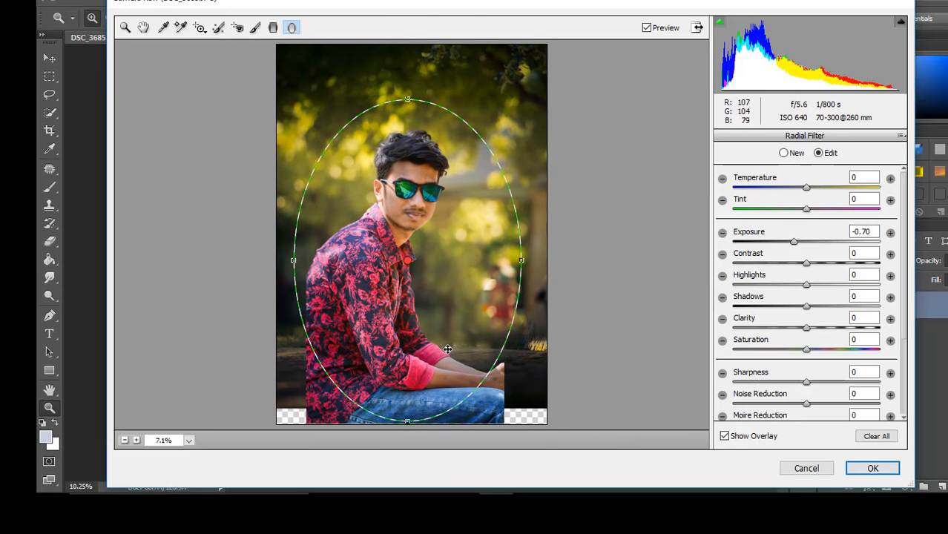
- Set the radial filter's clarity to +33 and apply the Camera Raw filter
drag(806, 327, 829, 331)
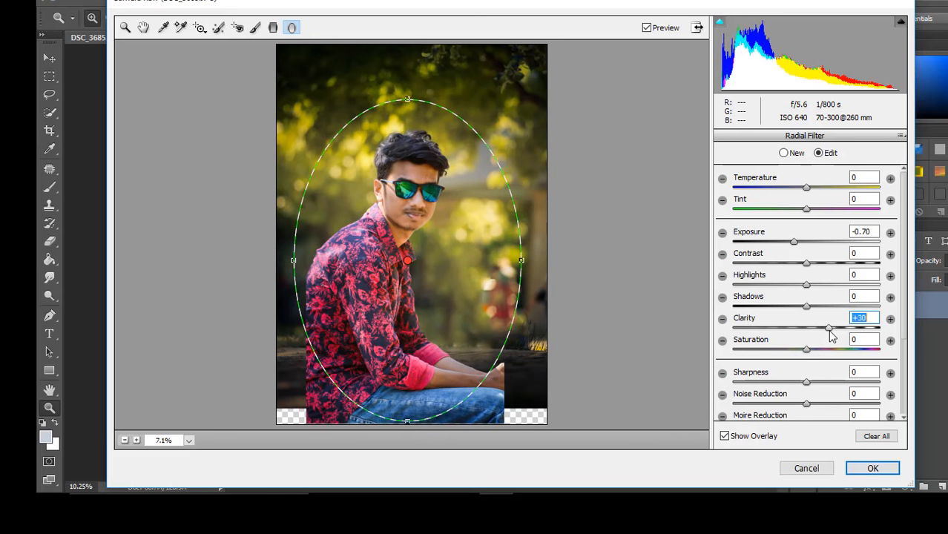
scroll(830, 334, down, 5)
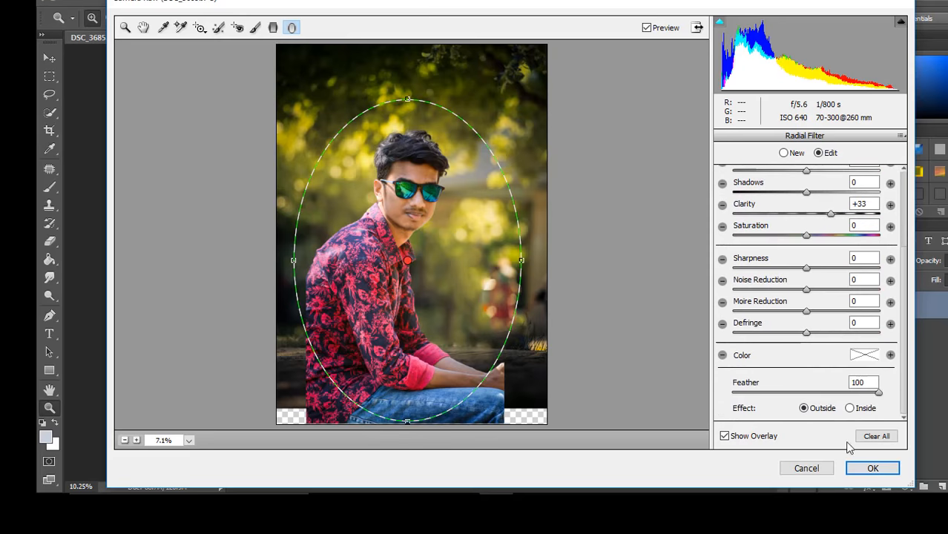
click(861, 468)
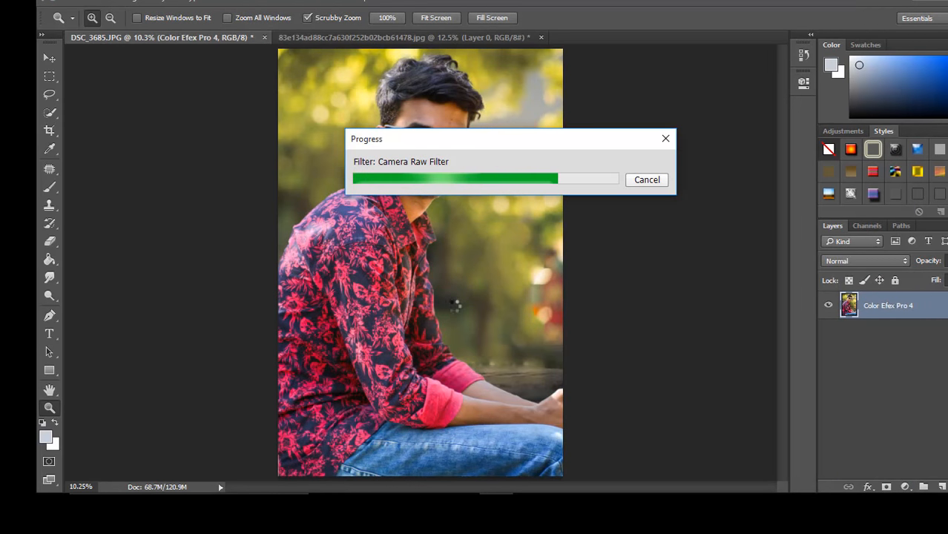
- Add an empty layer above Color Efex Pro 4 and set the foreground colour to a bright, fully saturated cyan-blue
click(941, 487)
scroll(442, 126, up, 5)
scroll(442, 127, up, 1)
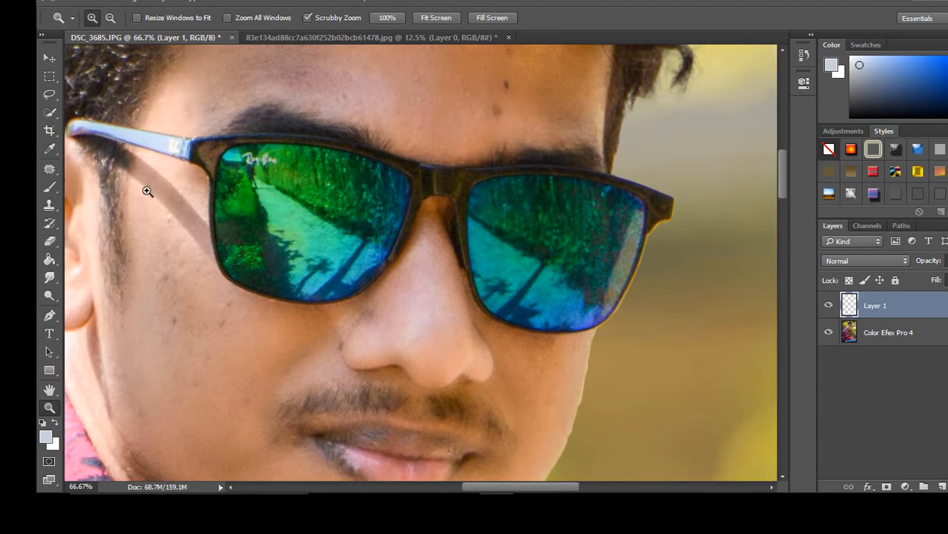
click(45, 435)
mouse_move(349, 129)
mouse_down()
mouse_move(444, 121)
mouse_move(457, 173)
mouse_move(398, 178)
mouse_move(543, 74)
mouse_move(542, 93)
mouse_up()
drag(537, 185, 539, 191)
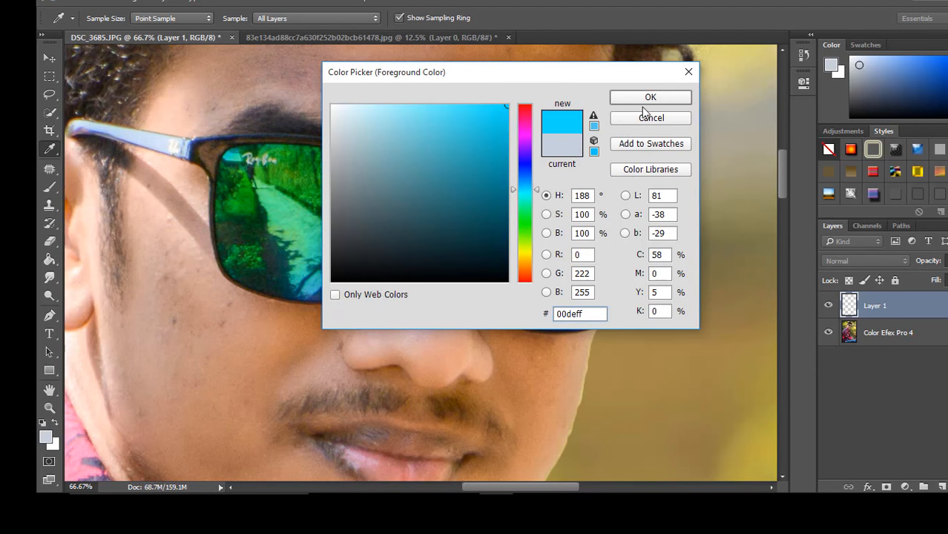
click(647, 98)
key(z)
click(860, 260)
click(860, 260)
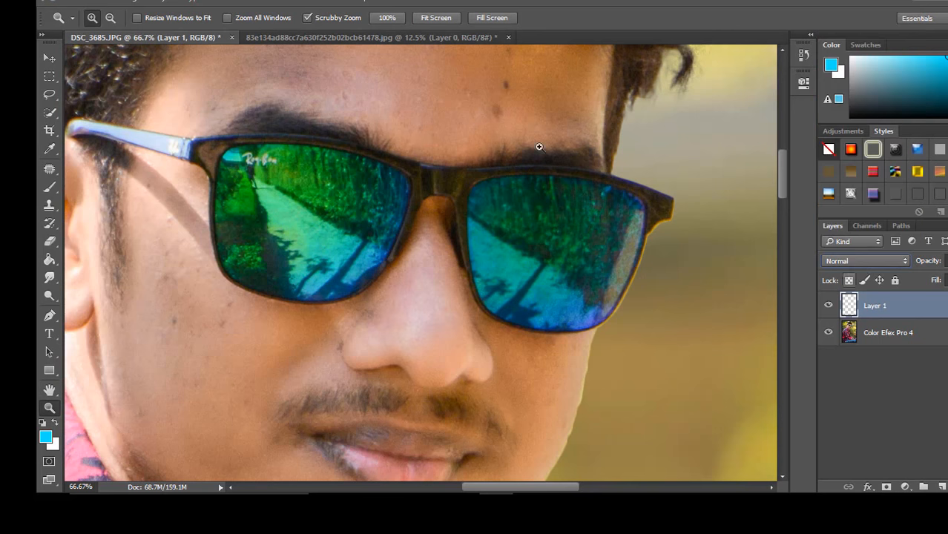
- Paint both sunglass lenses completely cyan-blue on Layer 1 with a 57 px brush
click(49, 186)
click(233, 161)
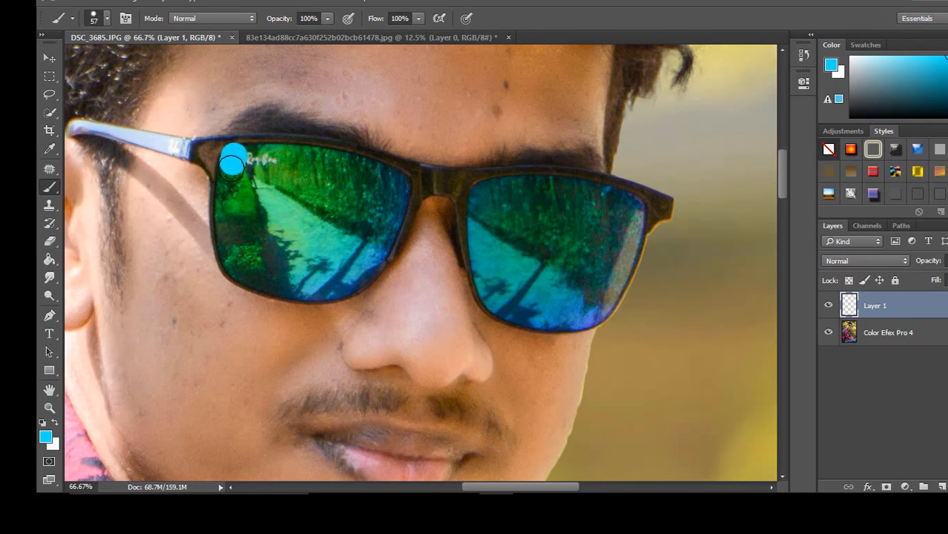
right_click(245, 163)
mouse_move(228, 169)
mouse_down()
mouse_move(315, 160)
mouse_move(391, 179)
mouse_move(396, 192)
mouse_move(378, 253)
mouse_move(344, 283)
mouse_move(299, 286)
mouse_move(242, 262)
mouse_move(241, 272)
mouse_move(227, 184)
mouse_move(240, 170)
mouse_move(262, 256)
mouse_move(286, 185)
mouse_move(297, 267)
mouse_move(335, 190)
mouse_move(356, 261)
mouse_move(368, 183)
mouse_move(341, 200)
mouse_move(367, 204)
mouse_up()
right_click(239, 175)
click(282, 298)
mouse_move(486, 189)
mouse_down()
mouse_move(484, 282)
mouse_move(500, 305)
mouse_move(554, 318)
mouse_move(597, 305)
mouse_move(634, 216)
mouse_move(600, 196)
mouse_move(495, 189)
mouse_move(510, 296)
mouse_move(587, 314)
mouse_move(534, 296)
mouse_move(579, 292)
mouse_move(565, 280)
mouse_move(592, 274)
mouse_move(597, 285)
mouse_move(607, 259)
mouse_move(501, 255)
mouse_move(608, 241)
mouse_move(523, 219)
mouse_move(518, 242)
mouse_move(612, 221)
mouse_up()
- Change Layer 1's blend mode to Color so the paint tints the lens reflections
click(864, 261)
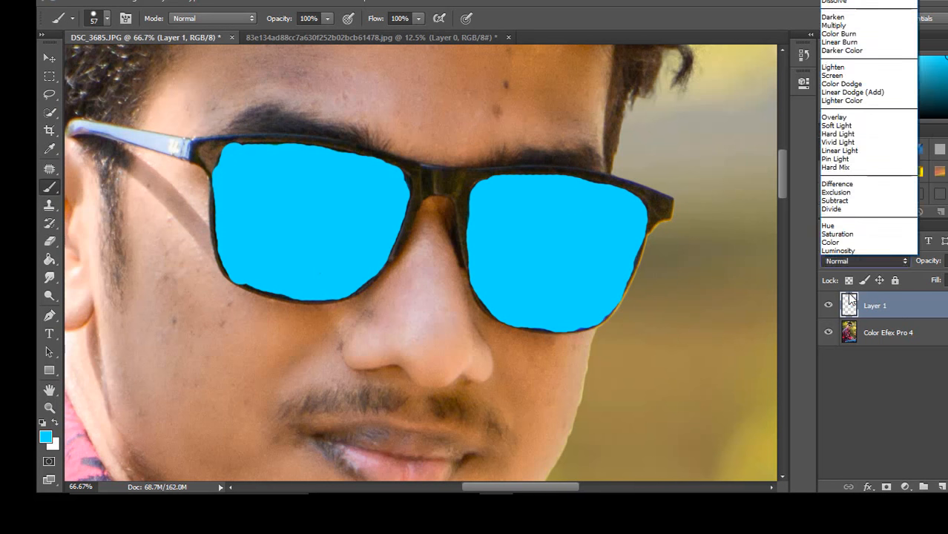
click(842, 243)
click(53, 409)
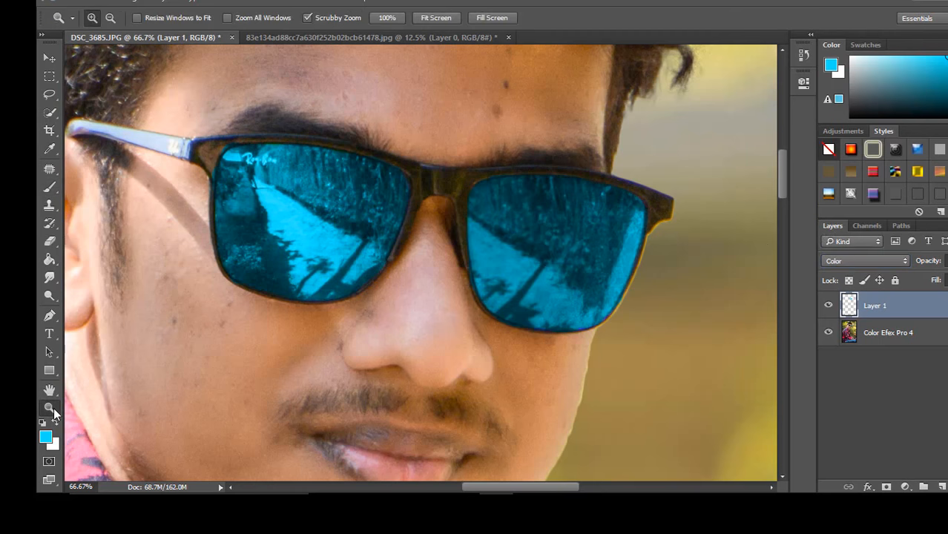
- Examine the recoloured lenses, face and hair up close and in the full image
right_click(423, 244)
click(447, 253)
click(462, 117)
click(462, 117)
click(463, 118)
click(462, 117)
click(462, 118)
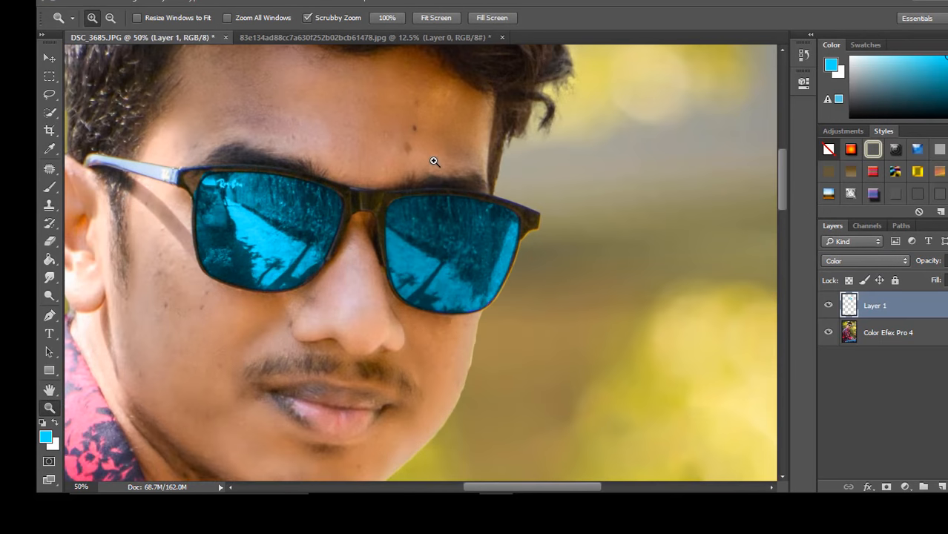
right_click(445, 207)
click(456, 215)
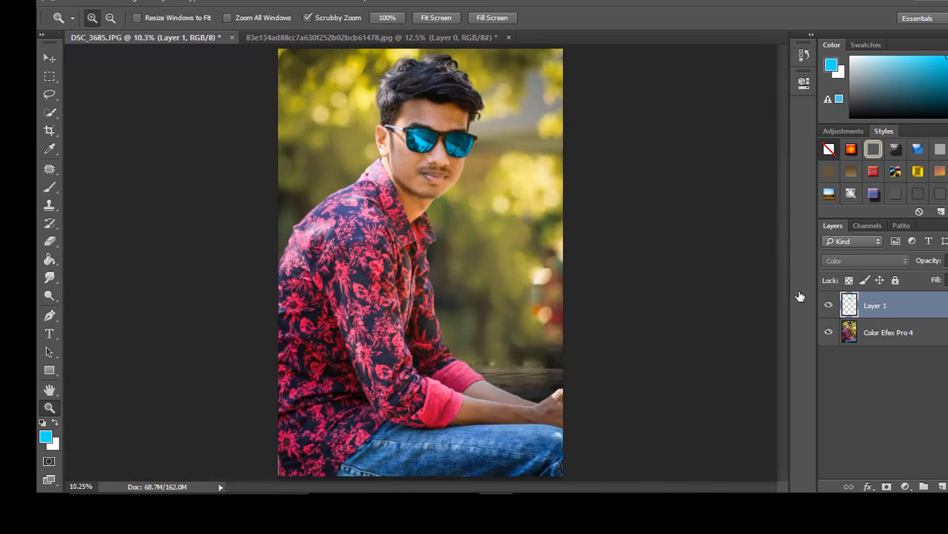
click(395, 280)
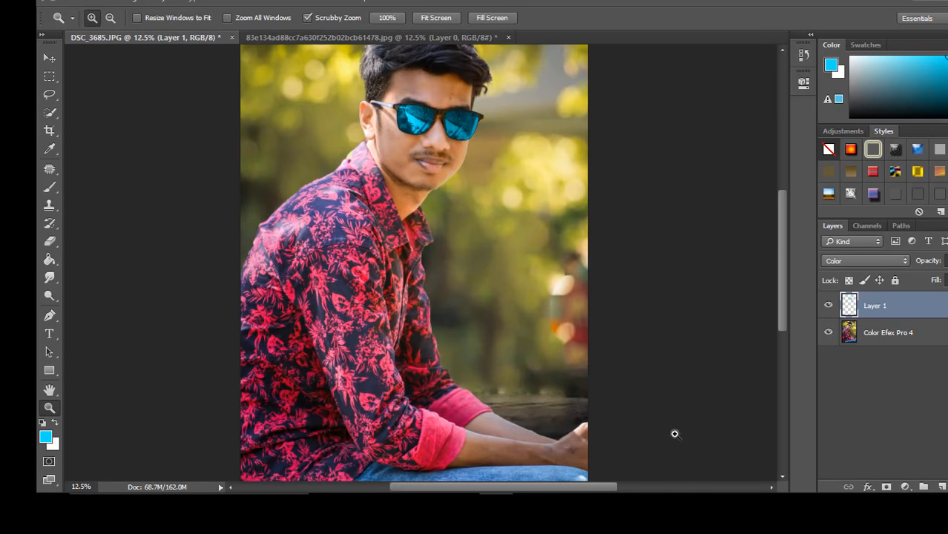
scroll(586, 184, up, 5)
click(437, 136)
scroll(437, 137, up, 3)
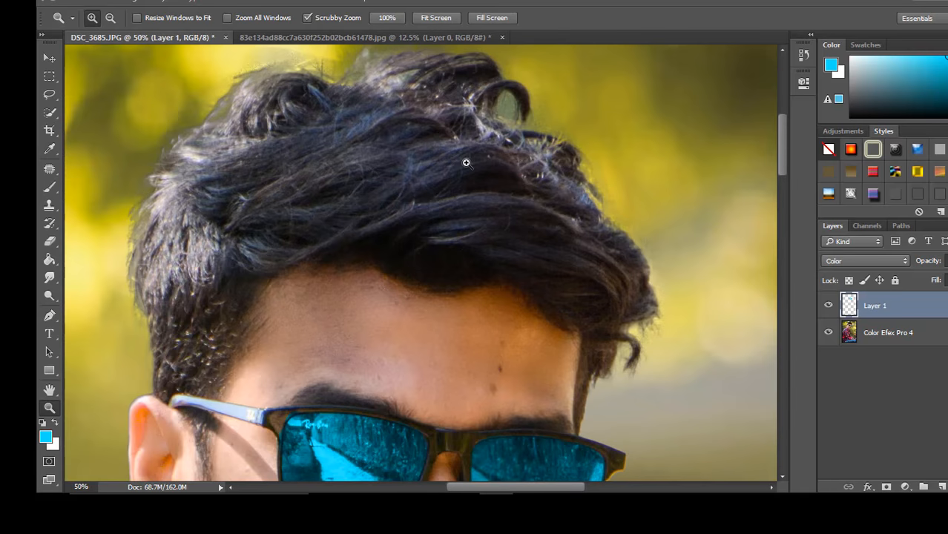
right_click(465, 161)
click(512, 174)
- Add a text layer above Color Efex Pro 4 with the creator's Facebook profile address in Calibri Bold Italic beside the man's chest
click(858, 339)
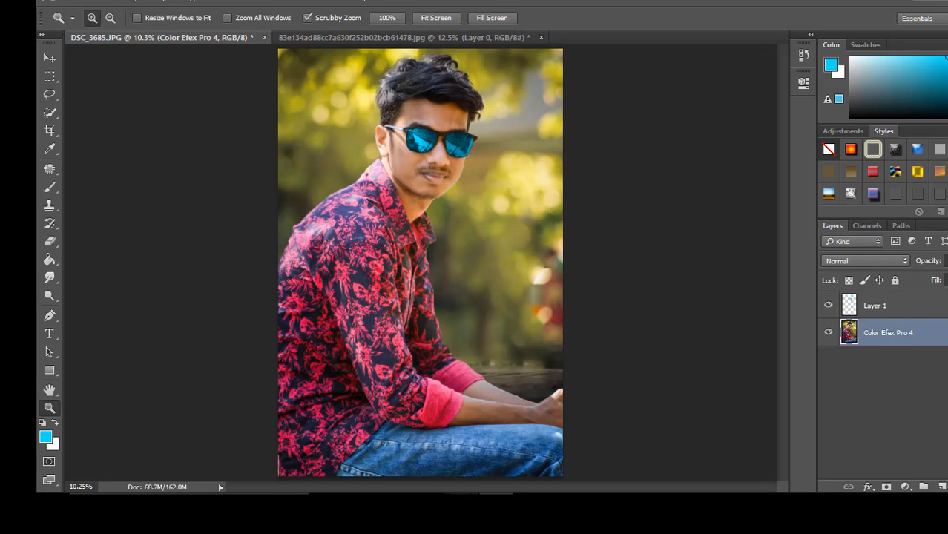
right_click(504, 170)
click(511, 182)
right_click(507, 221)
click(530, 287)
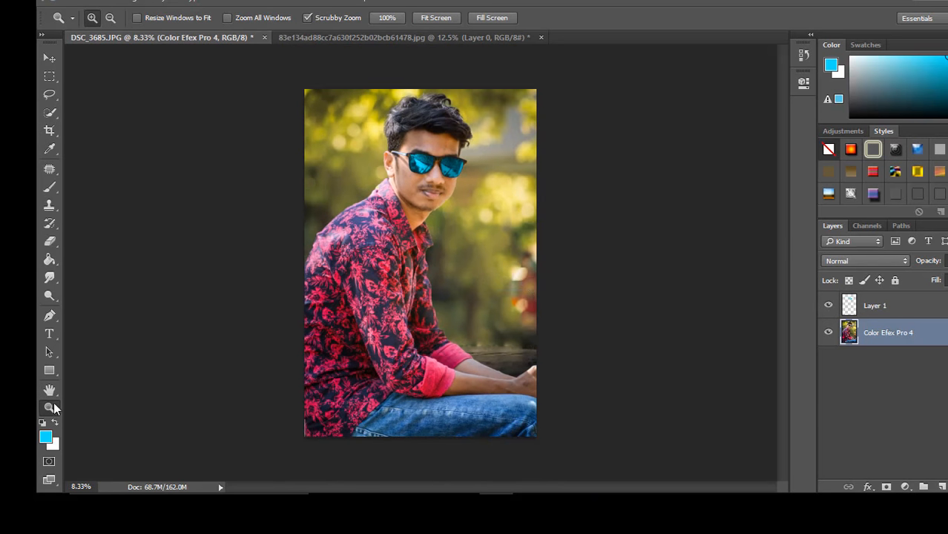
click(48, 334)
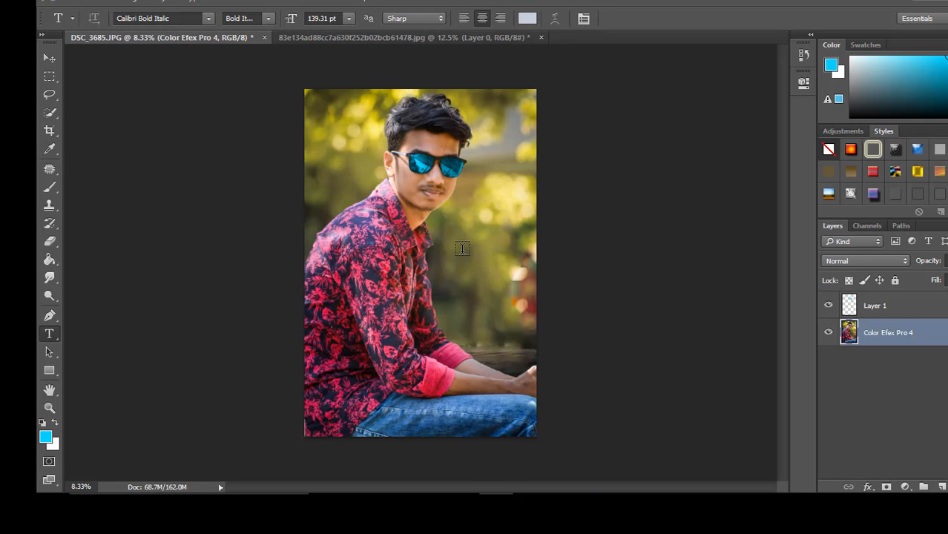
click(459, 252)
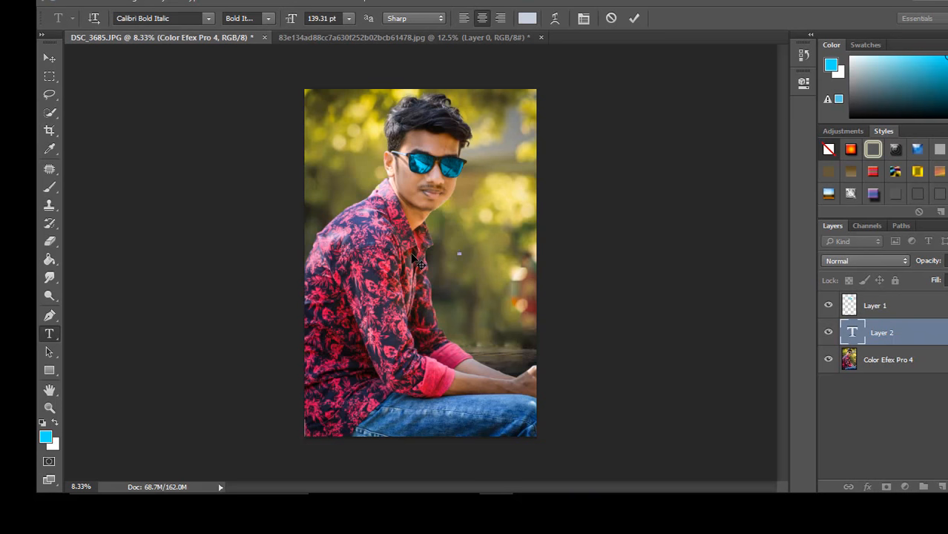
text(facebook.com)
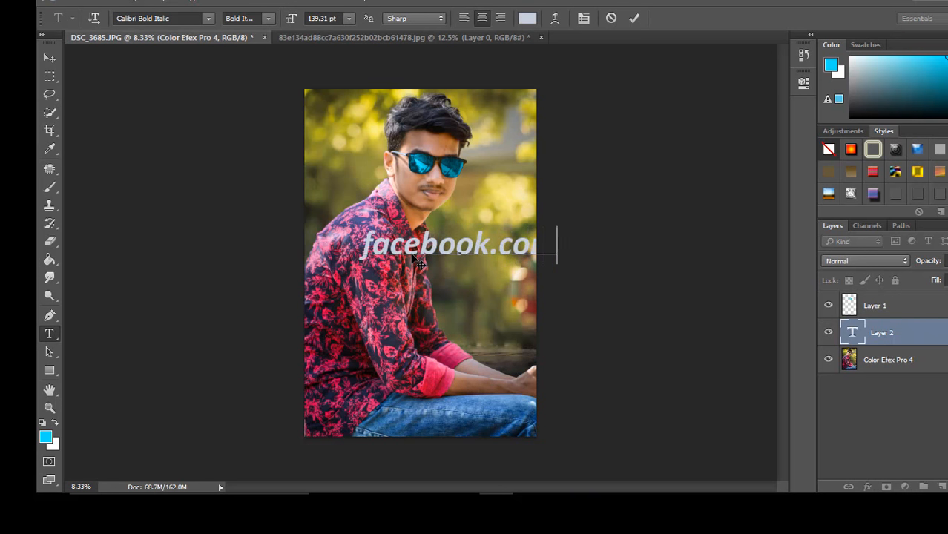
text(/l)
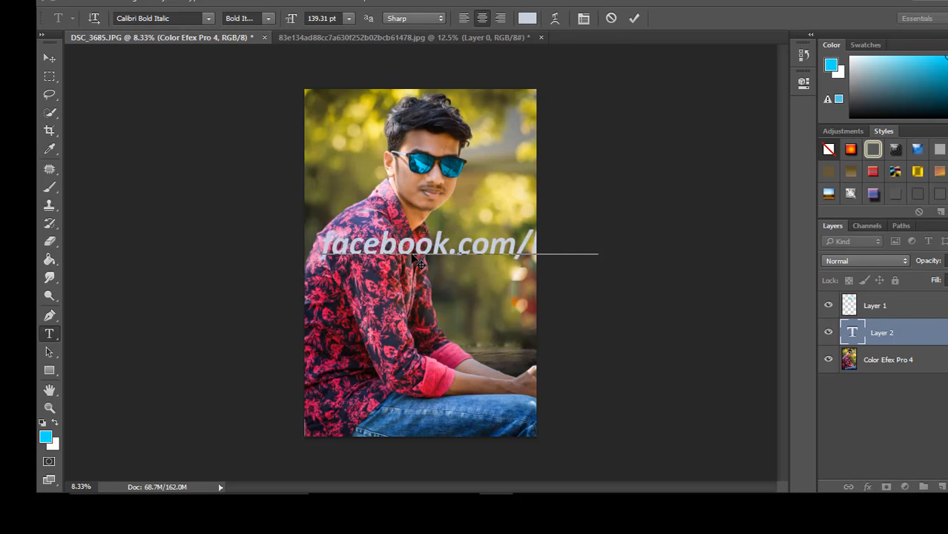
text(k)
- Set the whole Facebook address text to 48 pt and commit it
key(ctrl+a)
click(349, 19)
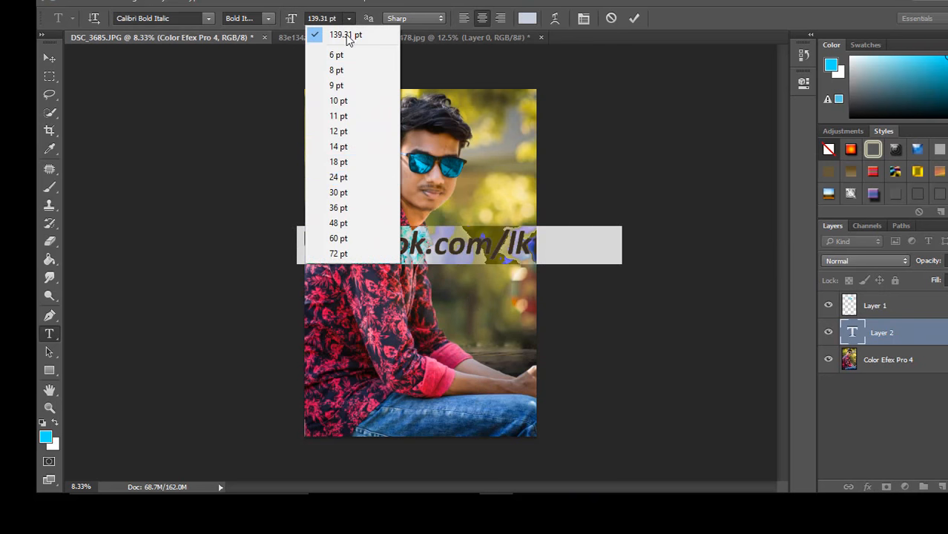
click(338, 177)
click(349, 19)
click(338, 222)
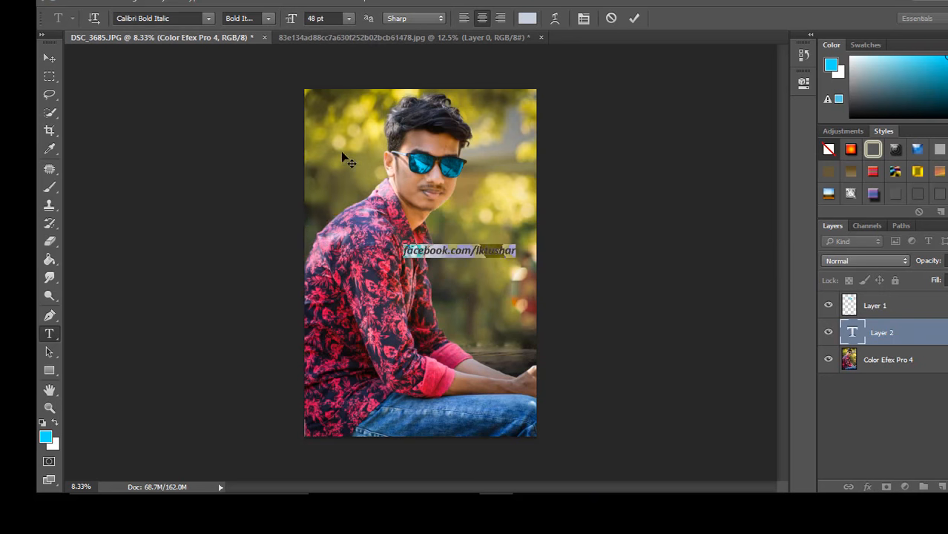
click(634, 18)
key(v)
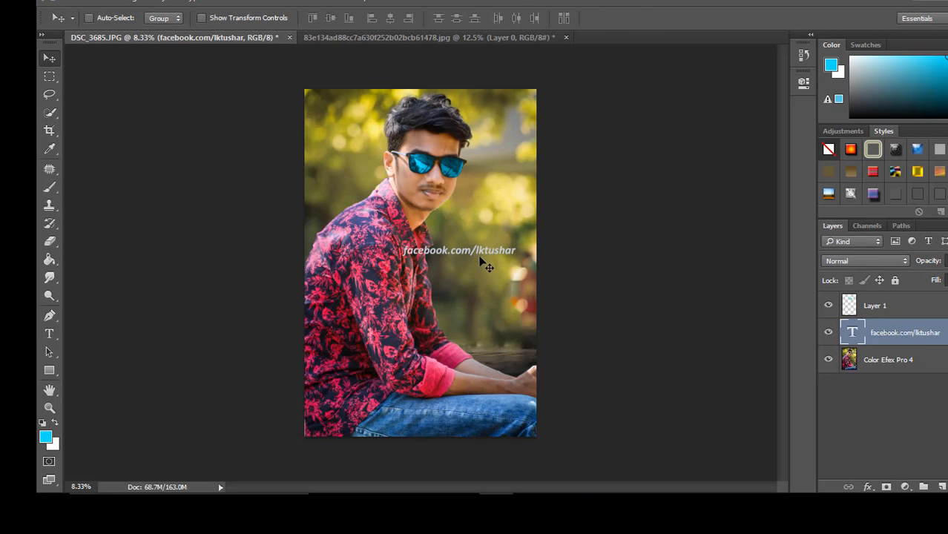
- Shrink the Facebook address text with Free Transform to about 82% width and 73% height and apply the transformation
mouse_move(480, 258)
mouse_down()
mouse_move(507, 238)
mouse_move(525, 239)
mouse_move(434, 178)
mouse_move(465, 247)
mouse_move(491, 262)
mouse_up()
click(107, 5)
click(152, 251)
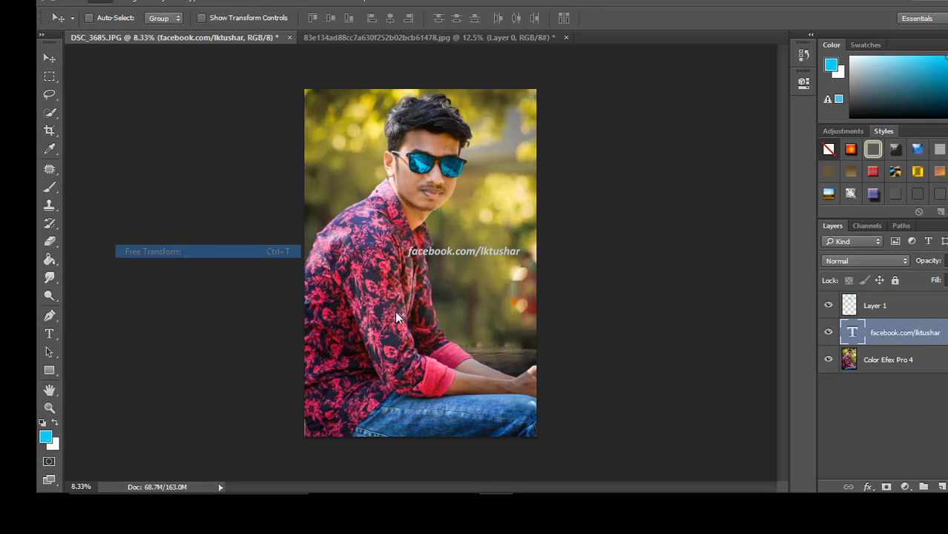
drag(522, 258, 500, 254)
click(666, 24)
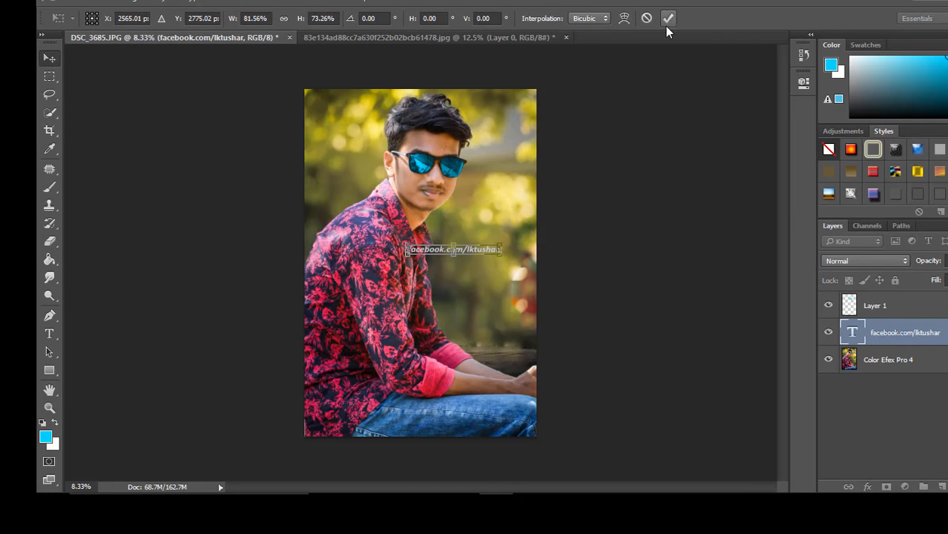
- Position the watermark text over the blurred background beside the man's upper chest and set its layer's blend mode to Overlay
drag(472, 206, 505, 190)
click(889, 262)
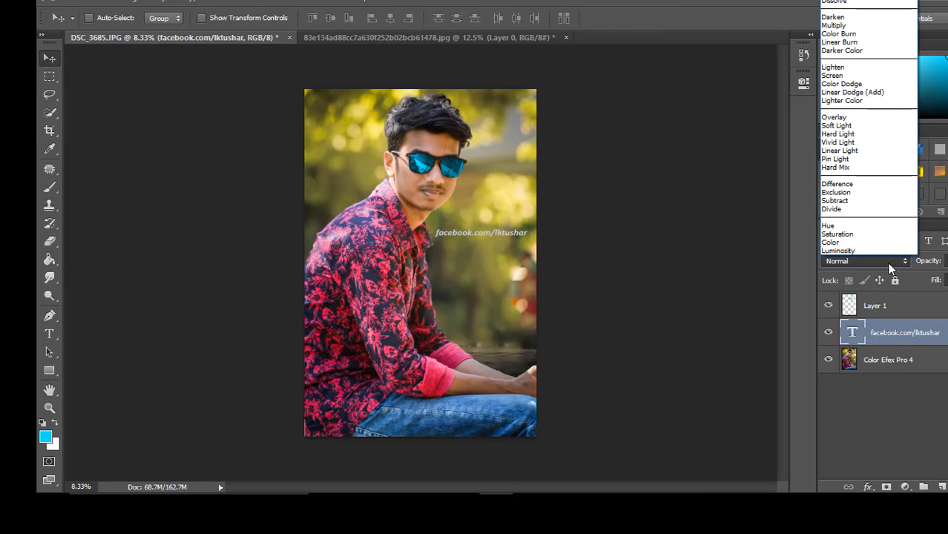
click(843, 118)
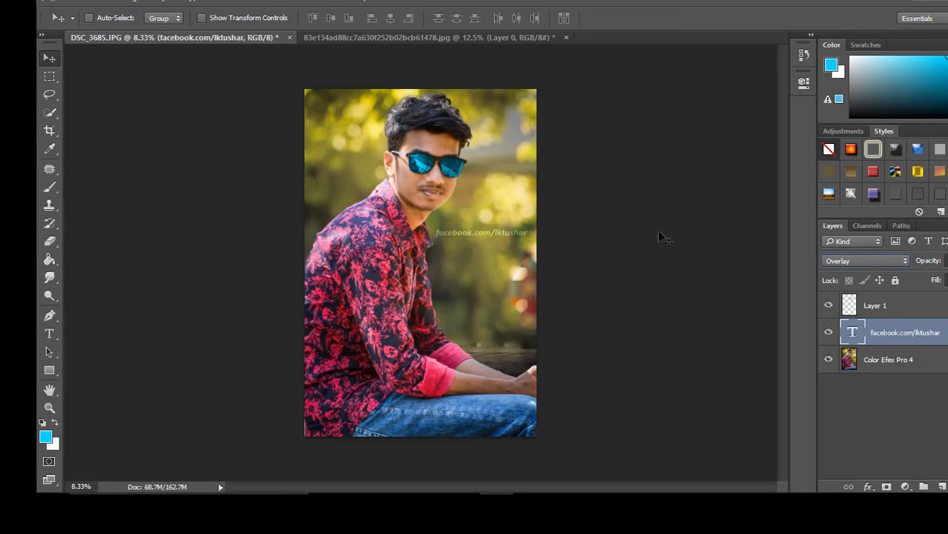
drag(500, 239, 499, 247)
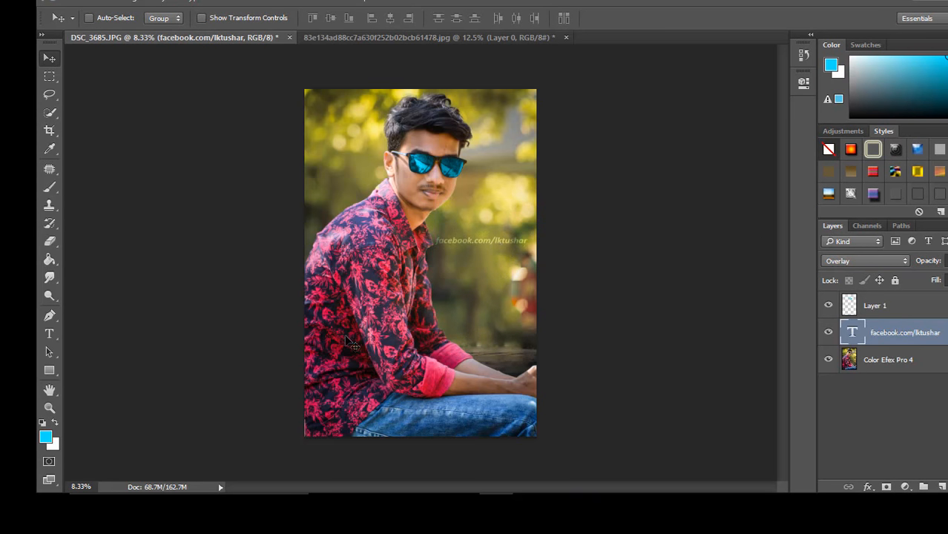
key(ctrl)
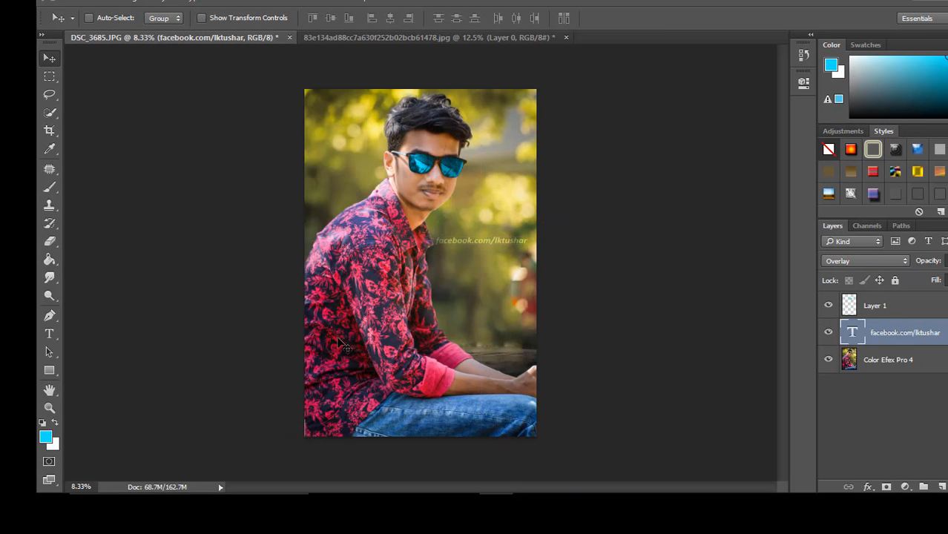